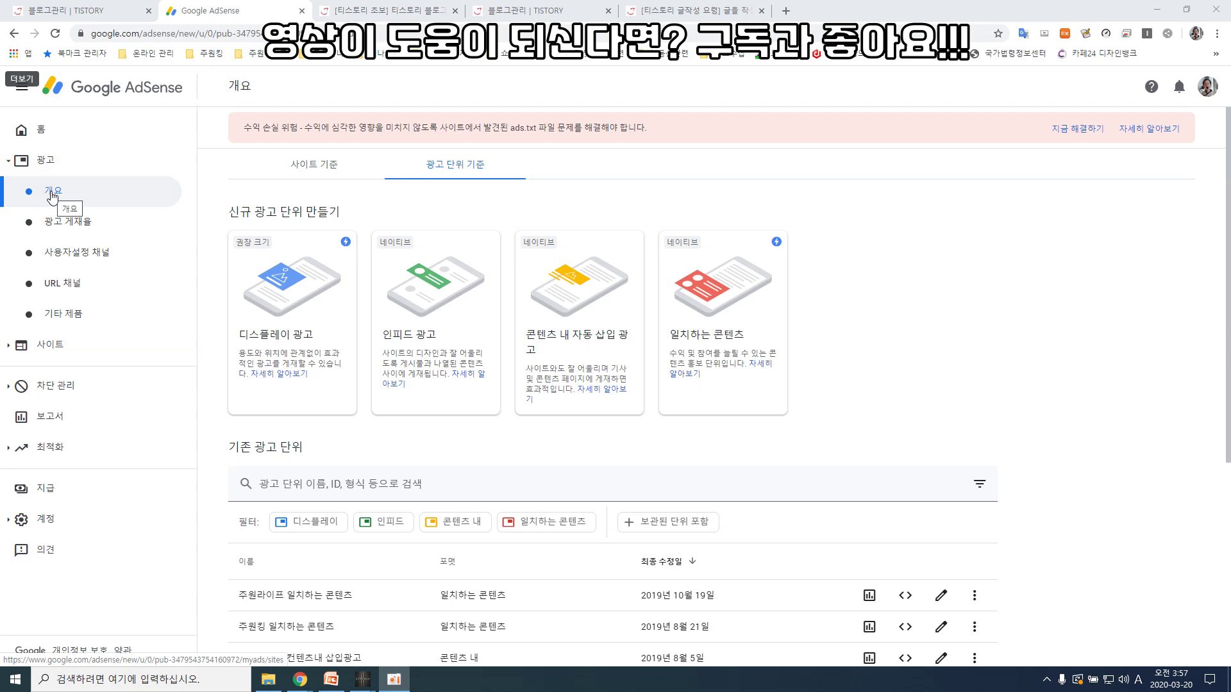
Review AdSense's by-site and by-ad-unit overviews, and examine the ads at the top and middle of the published Tistory post.
left_click(333, 177)
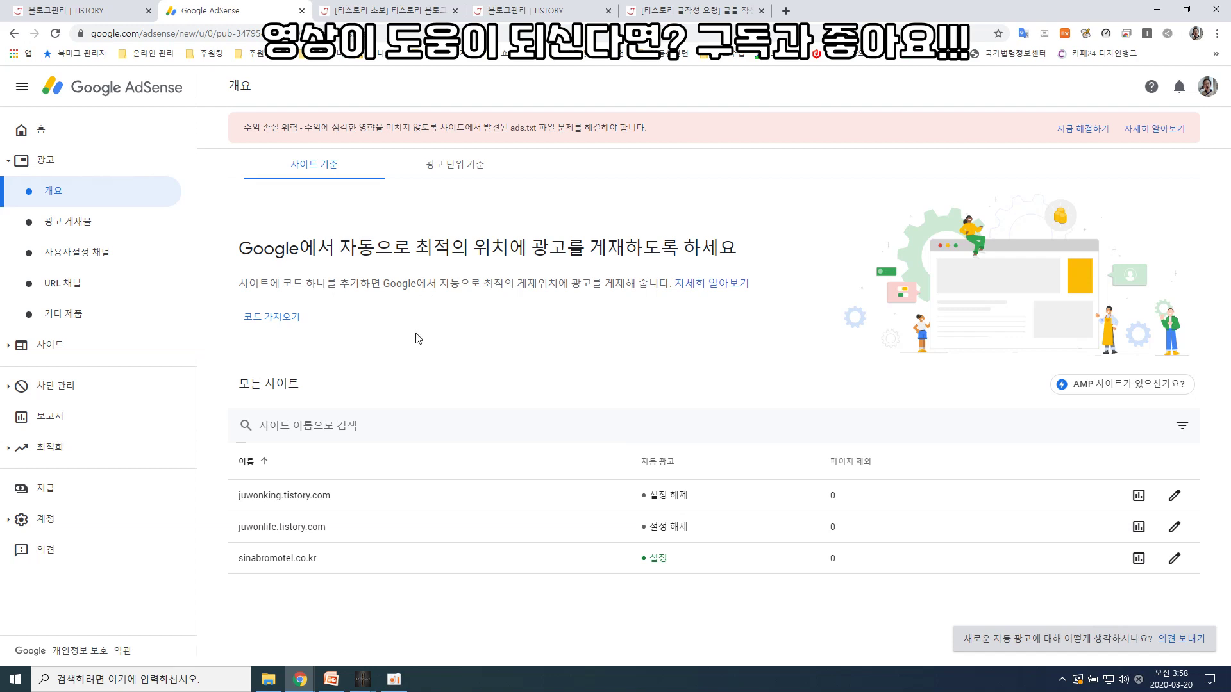
left_click(457, 167)
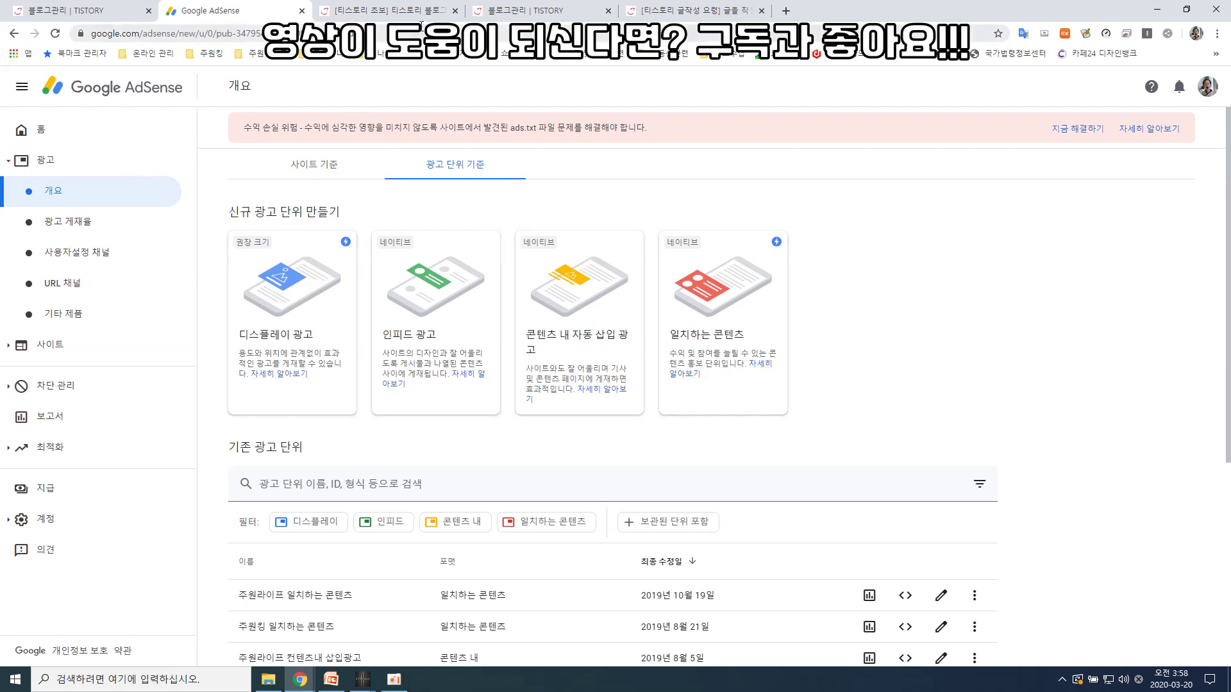
left_click(659, 10)
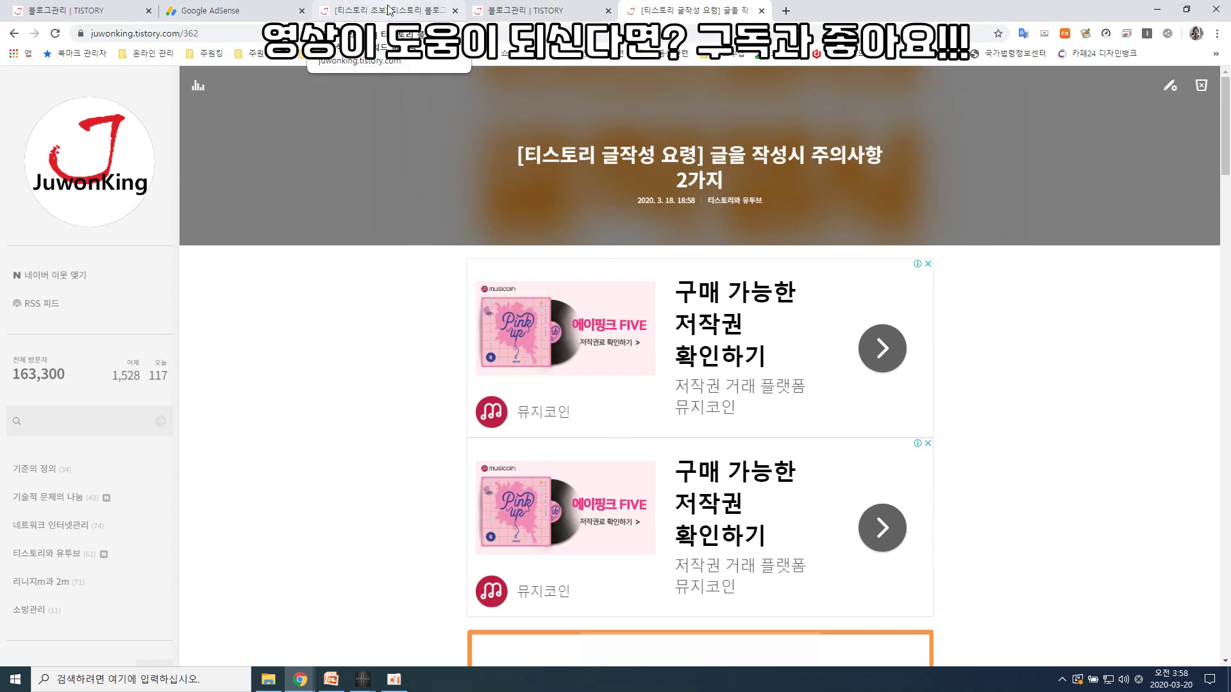
left_click(260, 18)
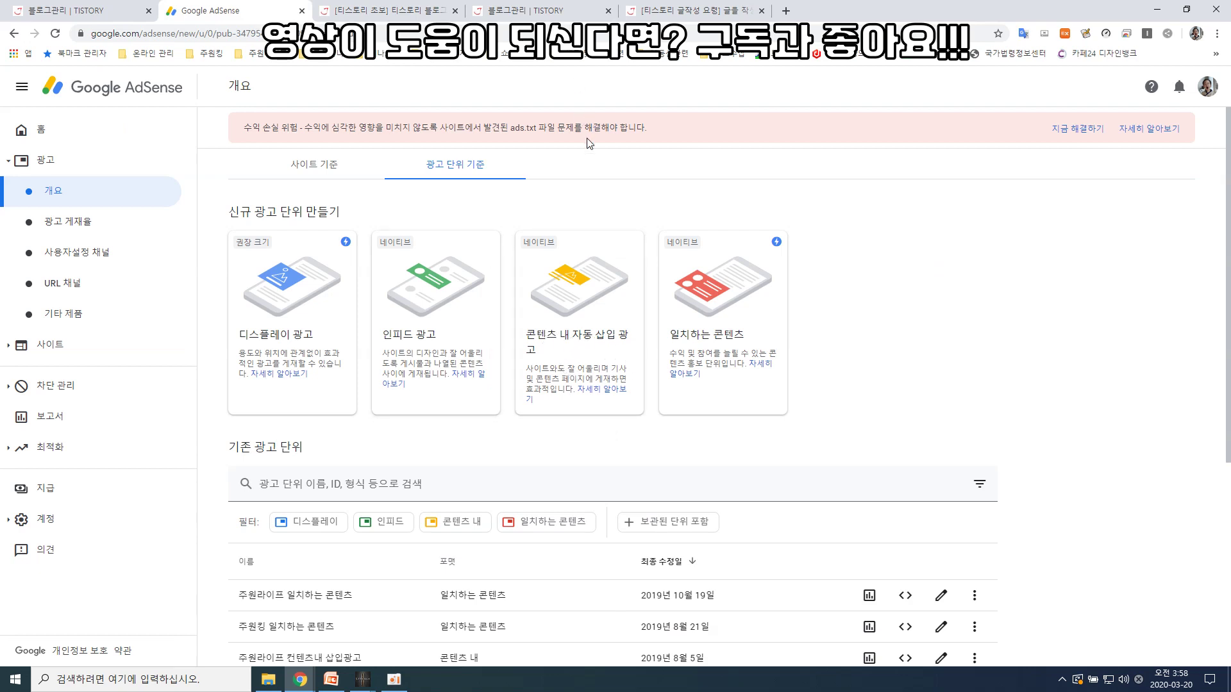
left_click(670, 17)
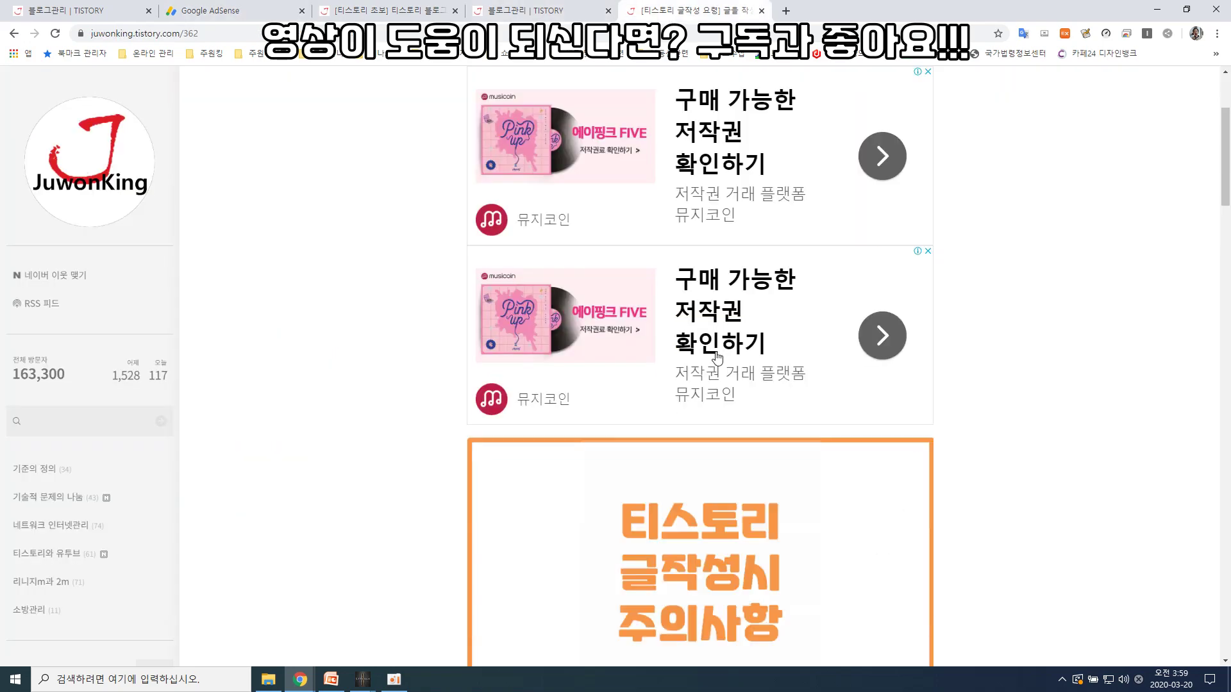
scroll(727, 392, "down", 5)
scroll(727, 392, "down", 6)
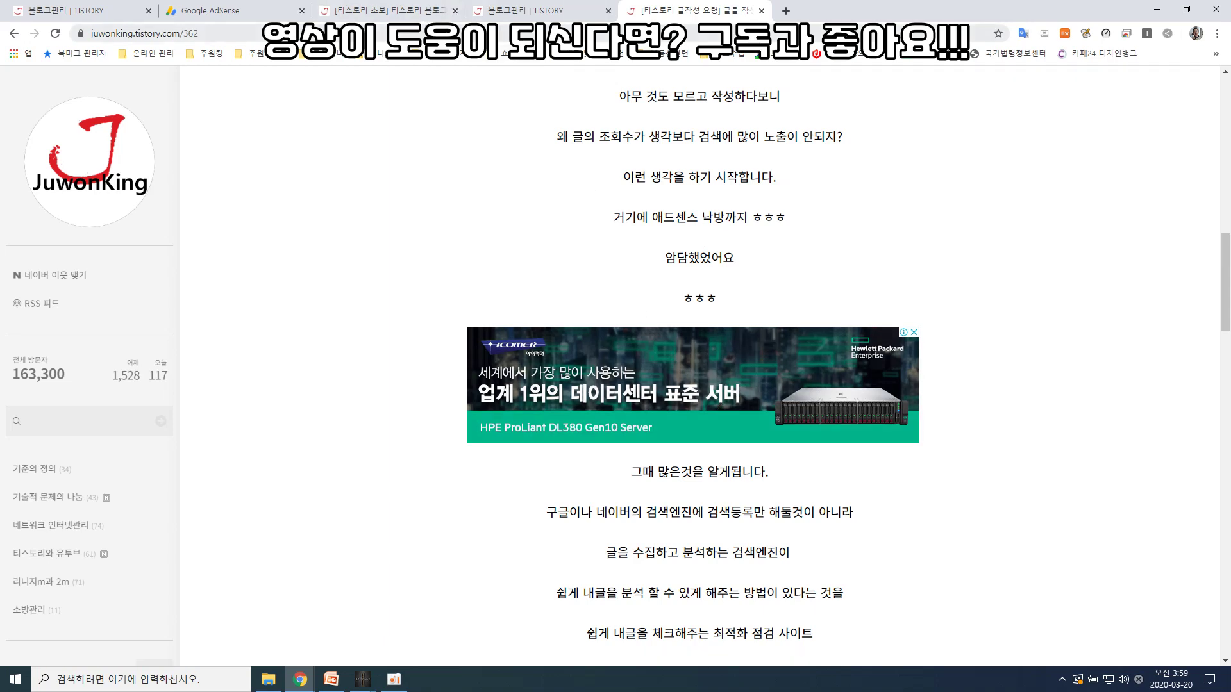
Compare AdSense's ad unit types with the in-article and matched content ads further down the Tistory post.
left_click(286, 16)
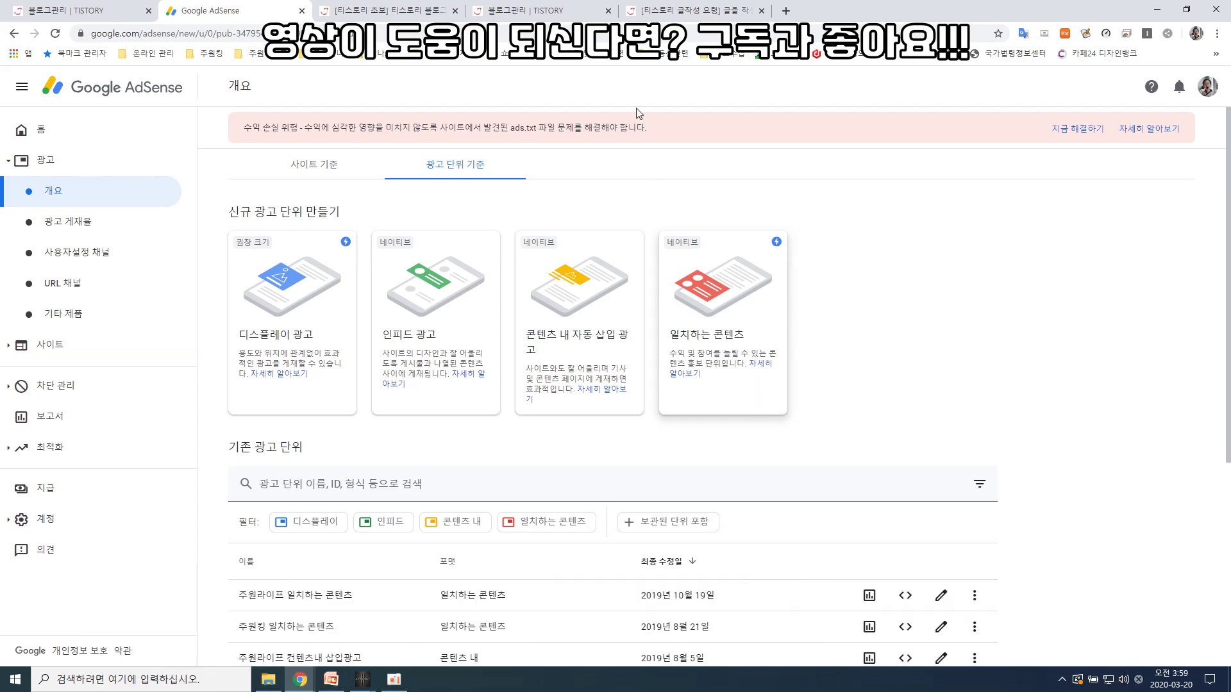
left_click(685, 14)
scroll(666, 241, "down", 15)
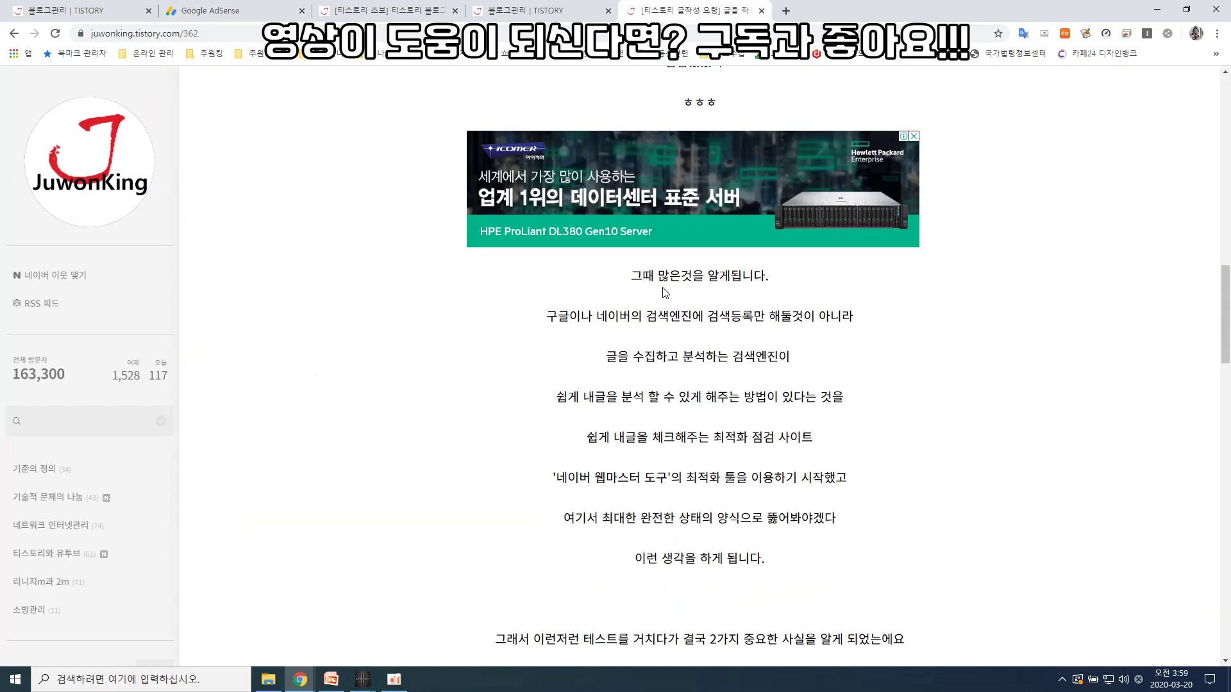
scroll(663, 292, "down", 10)
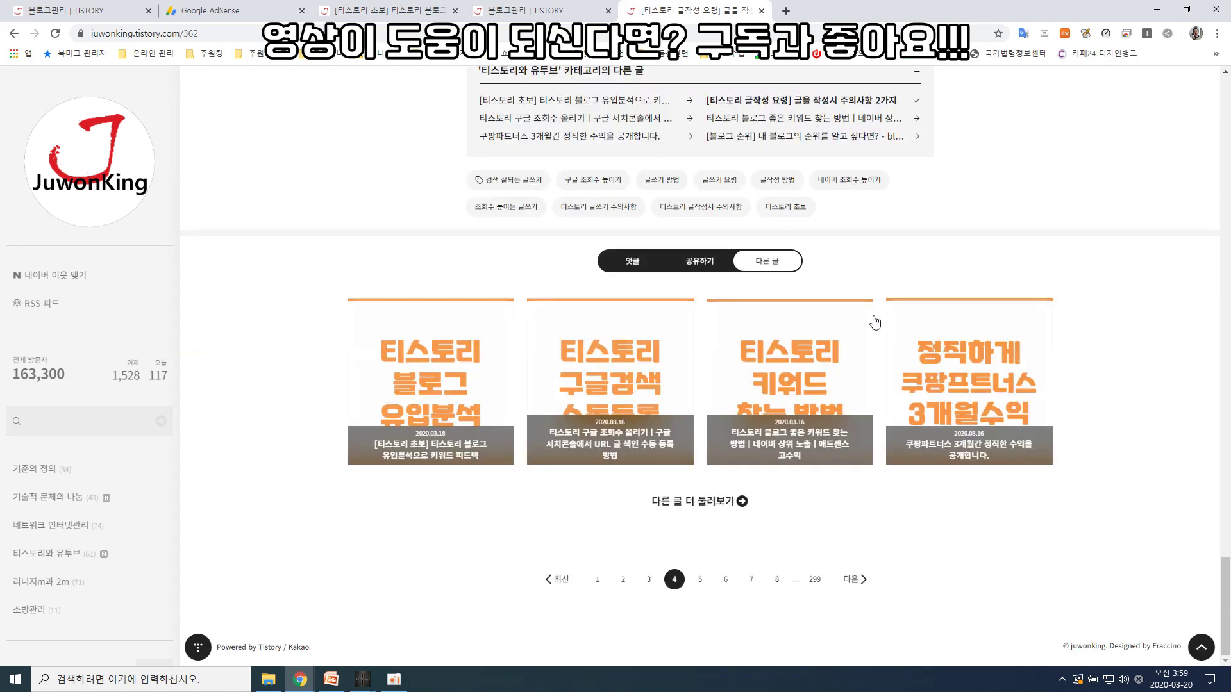
scroll(852, 410, "up", 10)
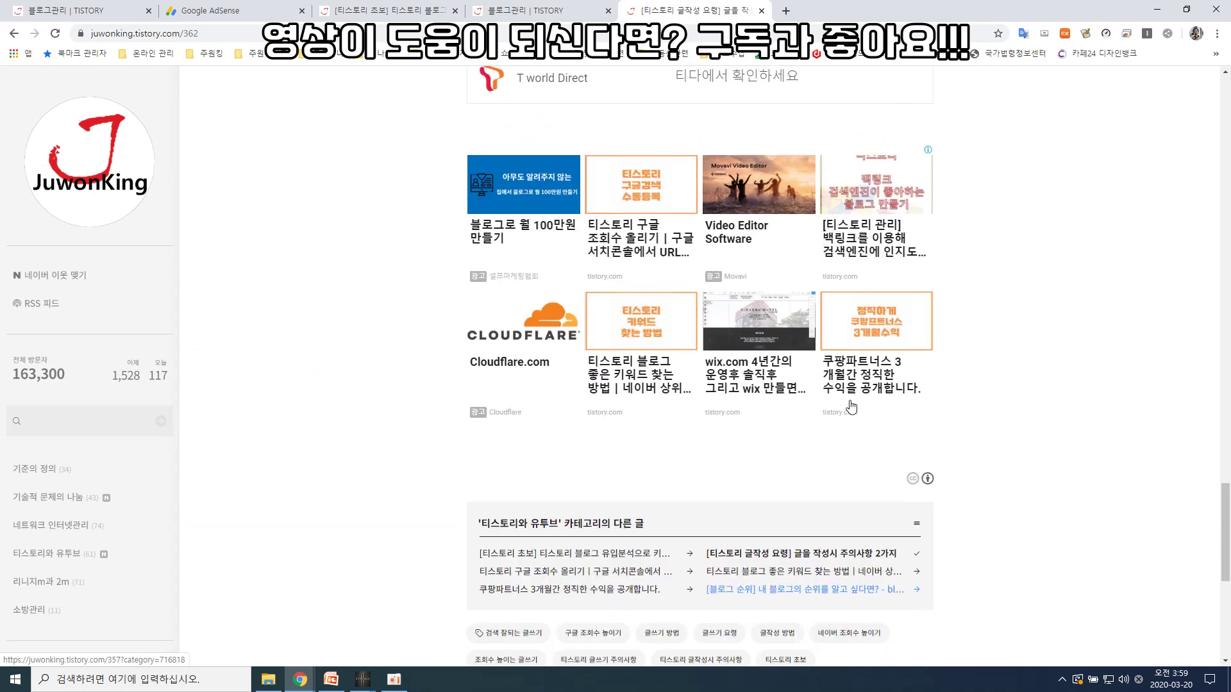
scroll(841, 438, "down", 2)
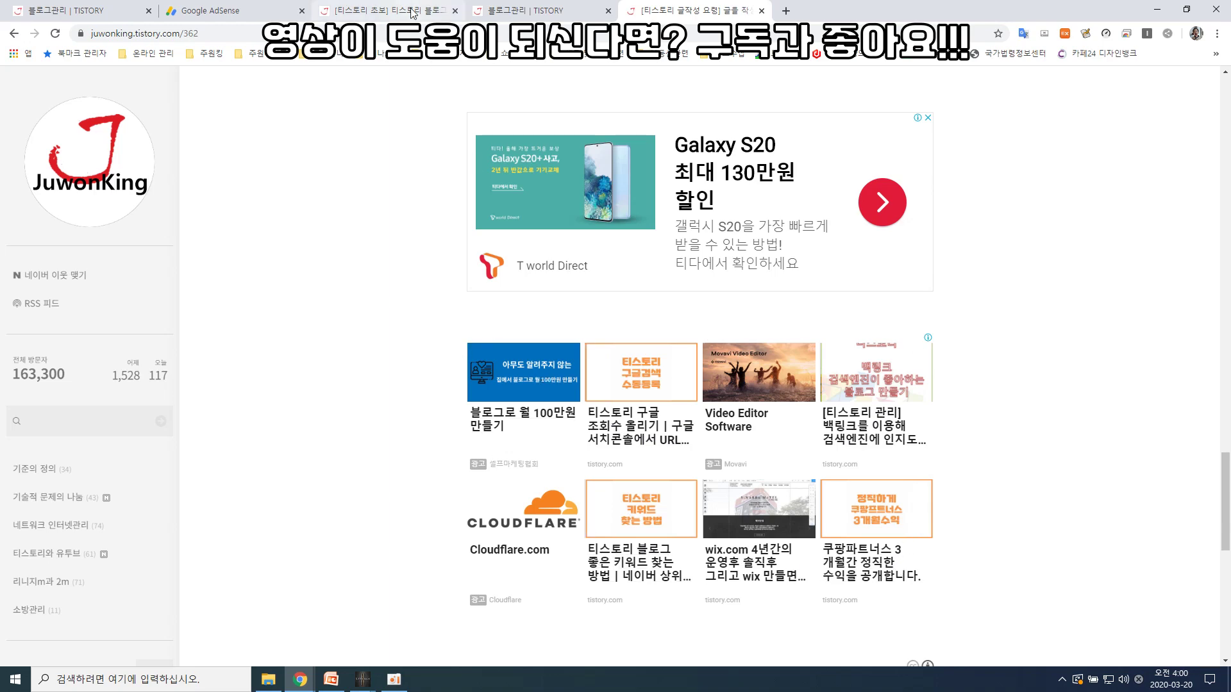
Review the existing AdSense ad units and their formats alongside the two ads at the top of the blog post.
left_click(289, 10)
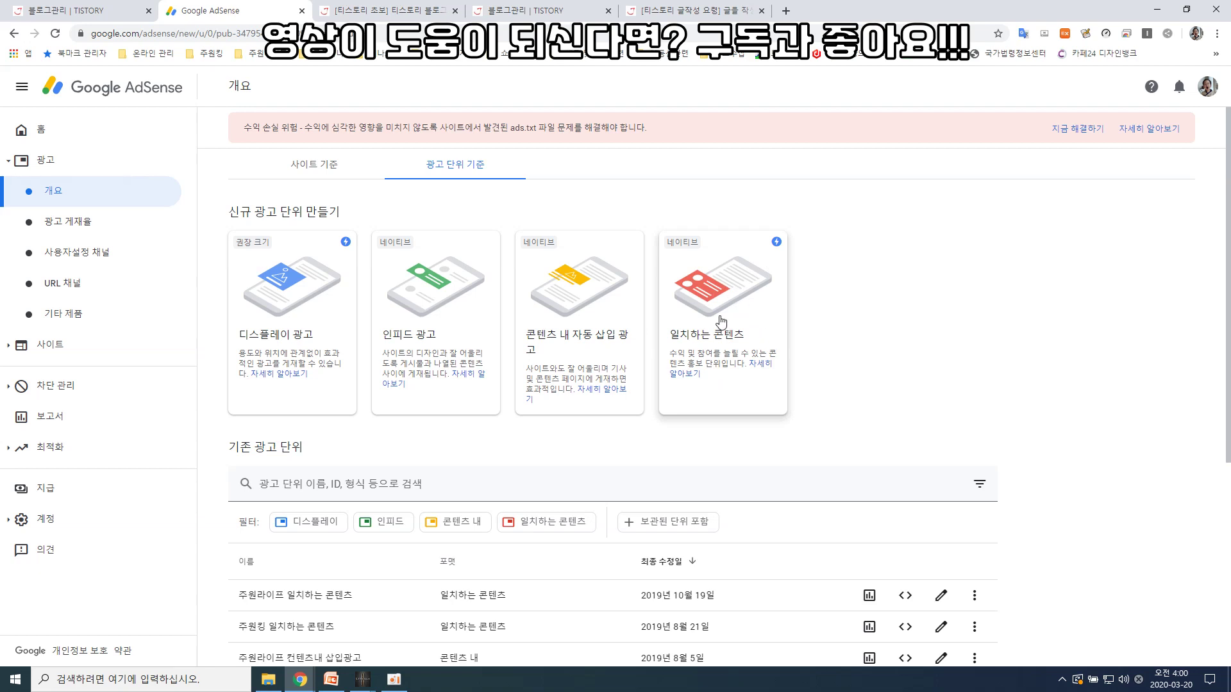
scroll(690, 411, "down", 1)
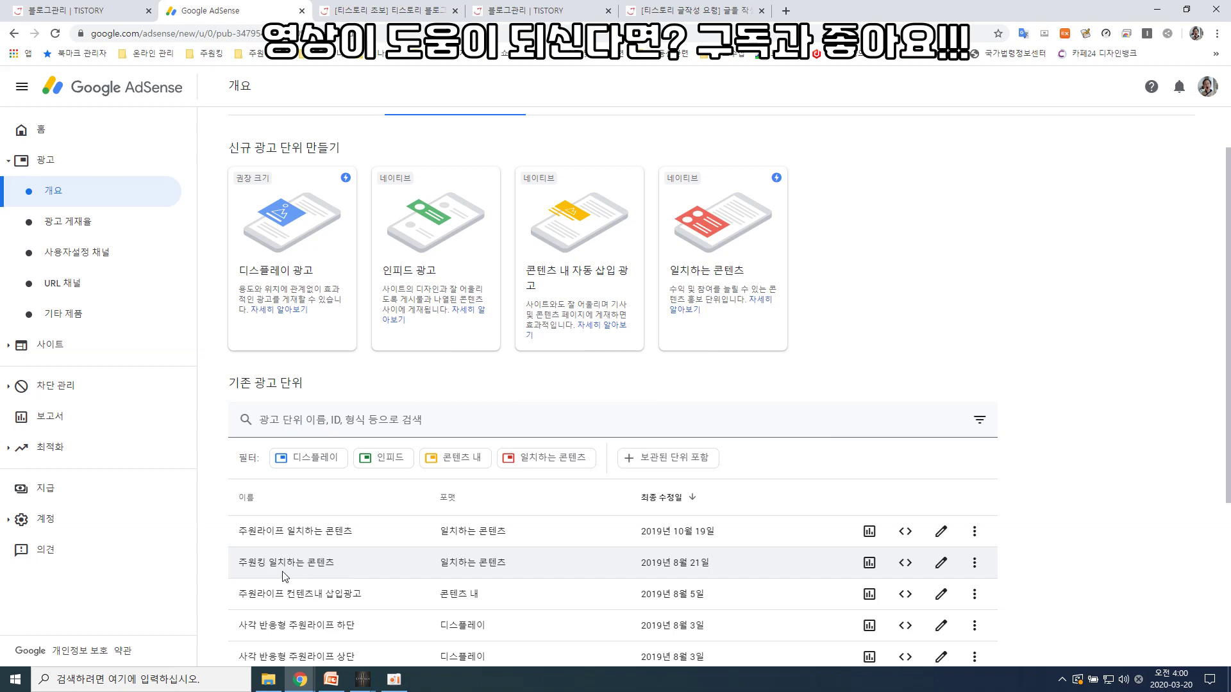
scroll(685, 584, "down", 1)
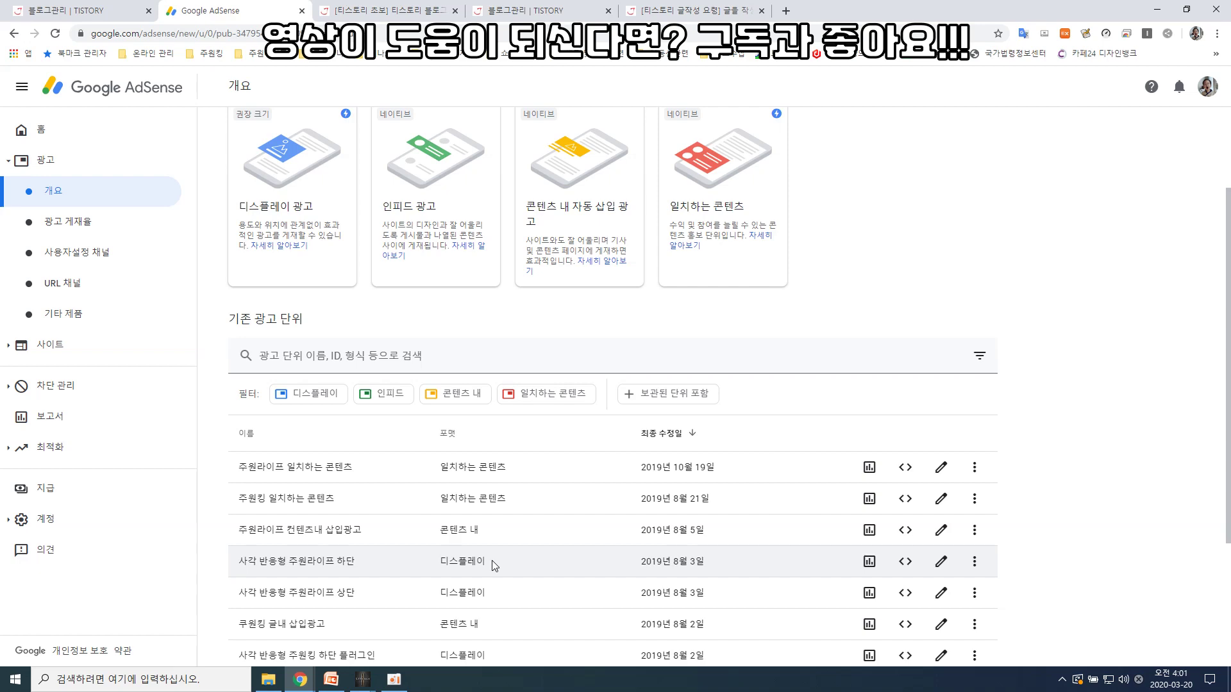
left_click(699, 10)
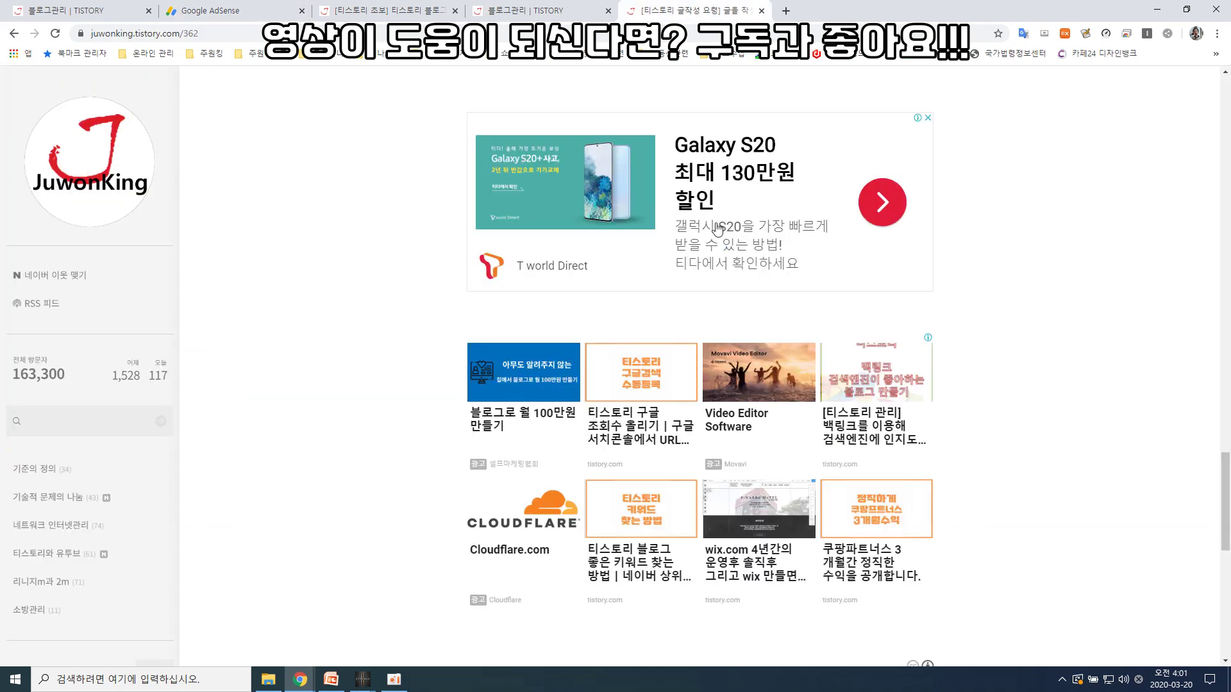
scroll(718, 228, "up", 15)
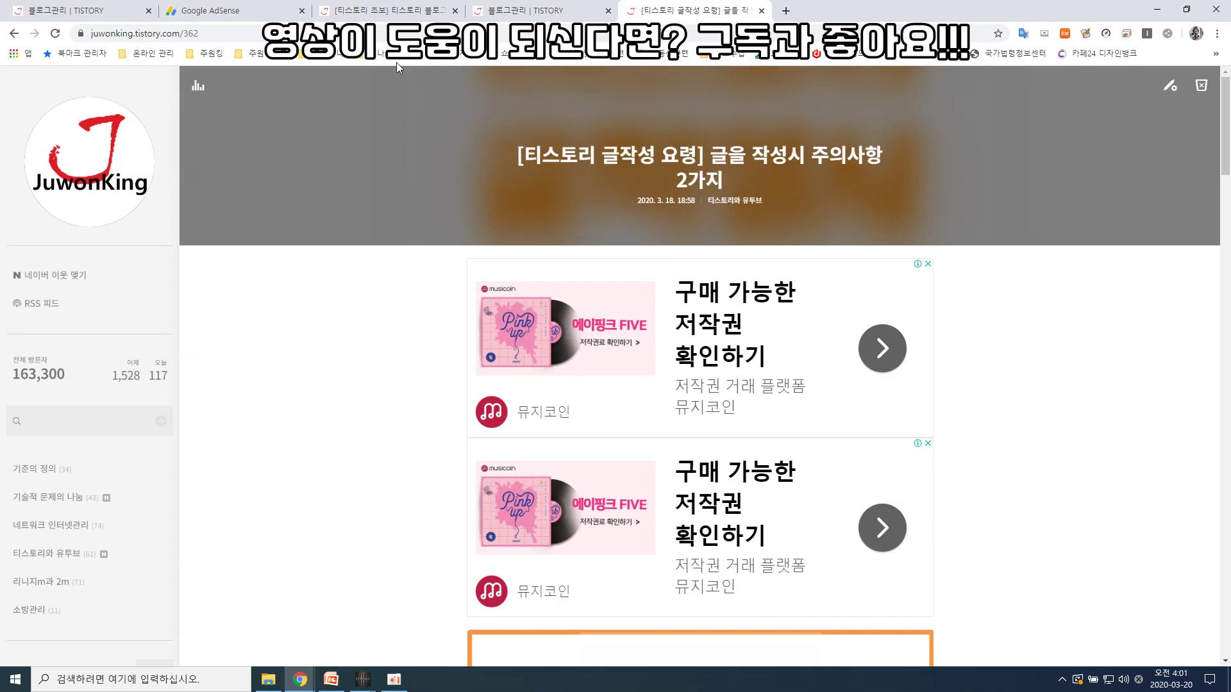
left_click(260, 13)
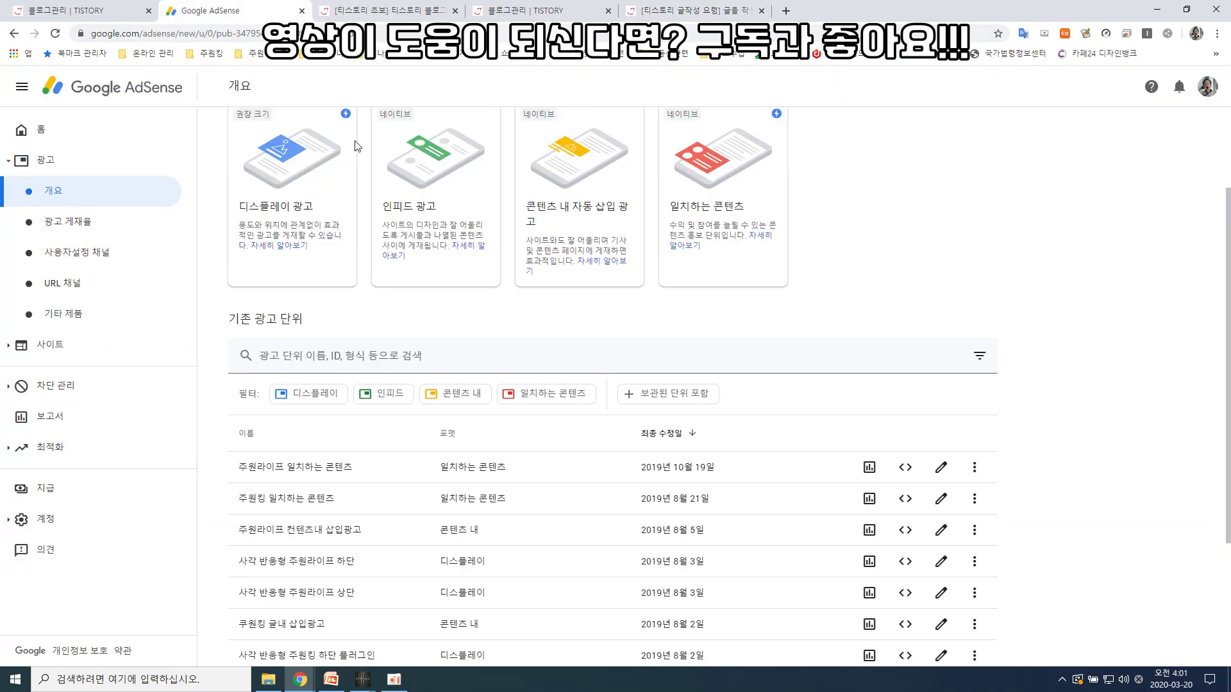
scroll(414, 435, "down", 1)
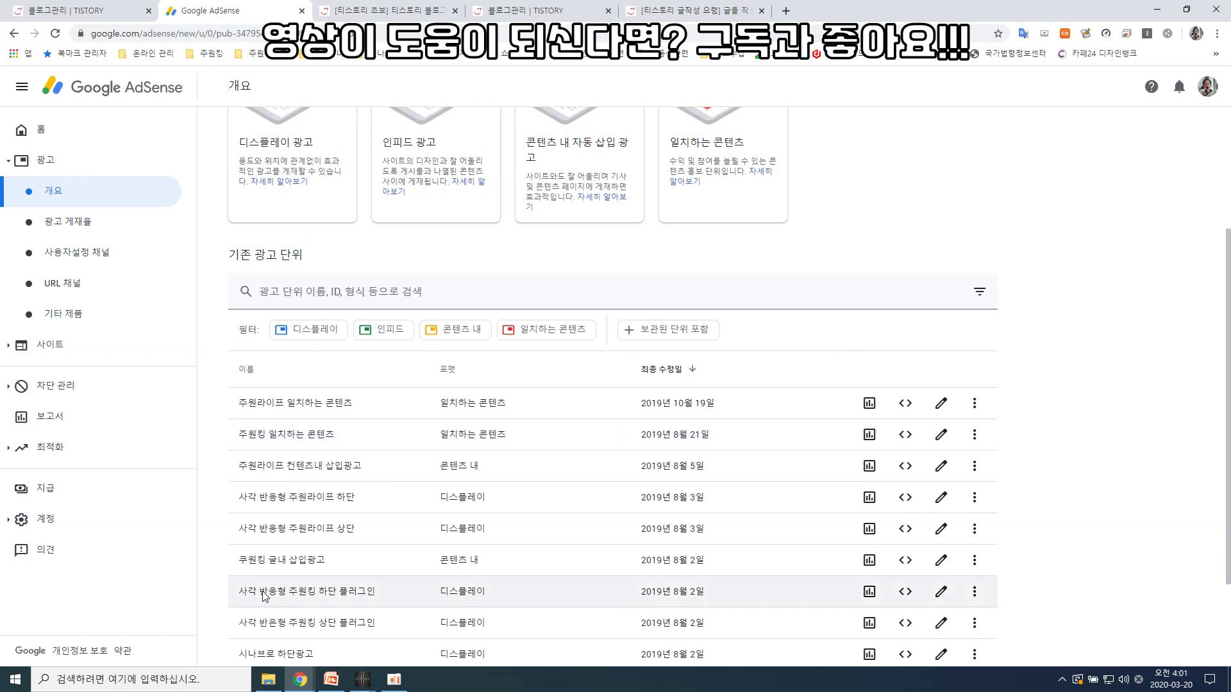
Start a new display ad unit (디스플레이 광고) and name it "ㅇㅀㅇㅀㄹㅇㅎ".
scroll(258, 436, "up", 1)
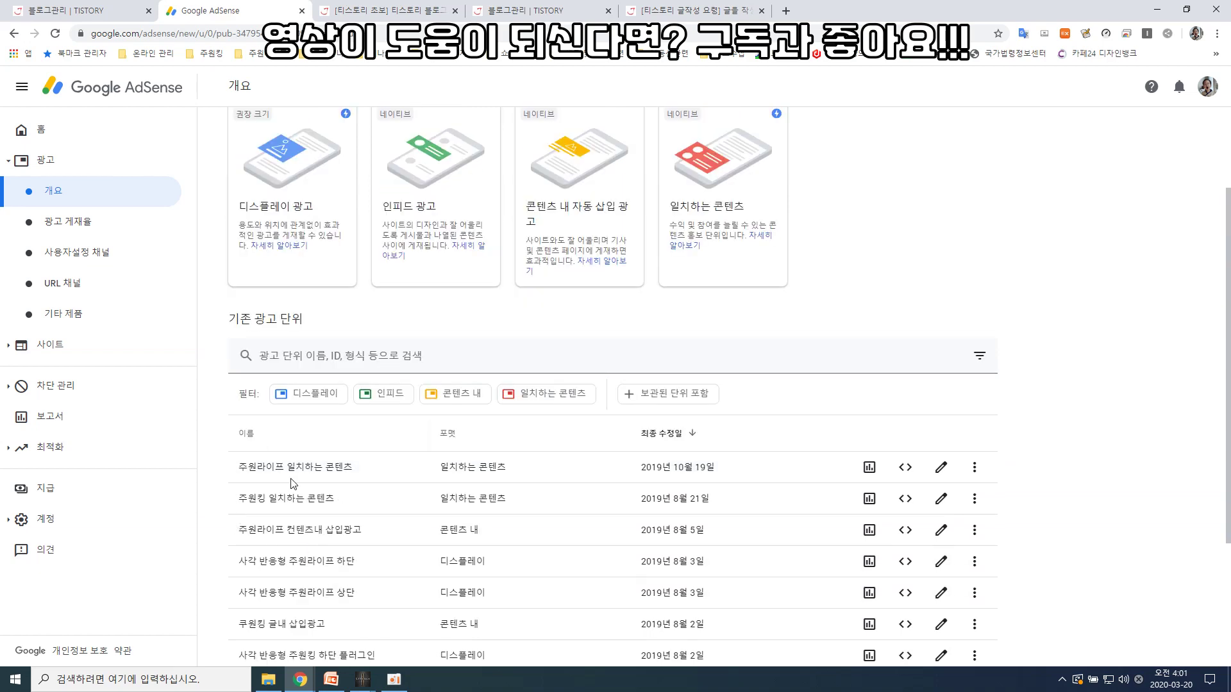
scroll(290, 330, "up", 1)
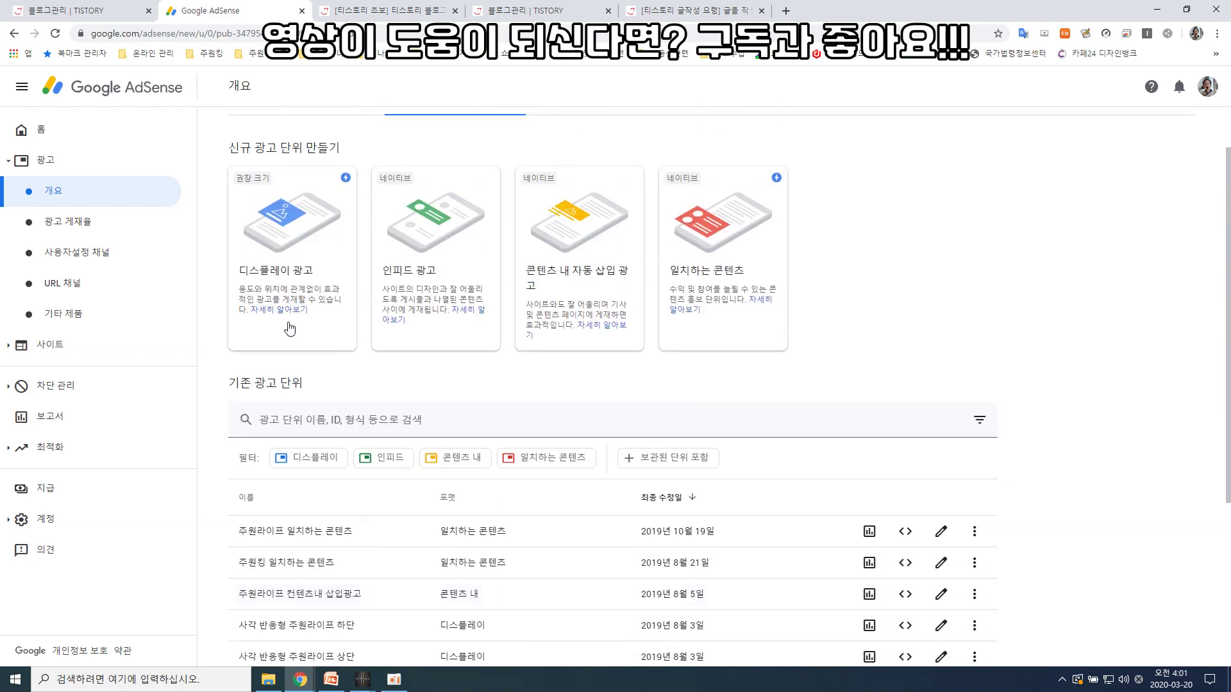
left_click(292, 281)
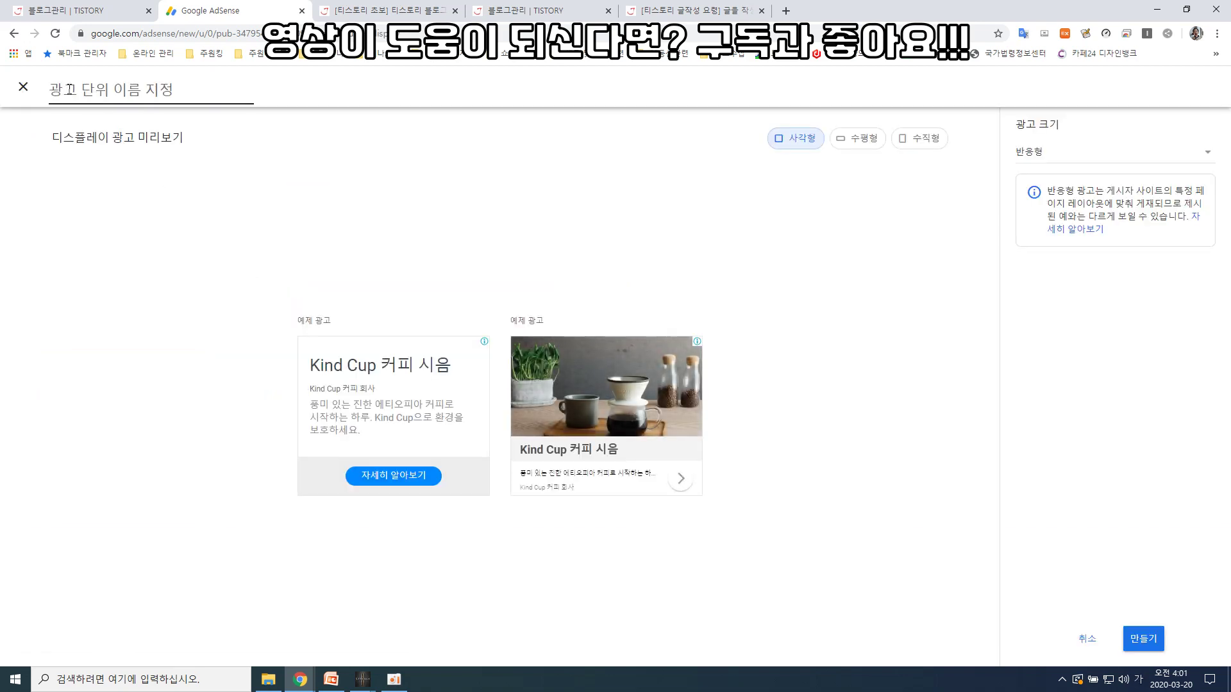
type("ㅇㅀㅇㅀㄹㅇㅎ")
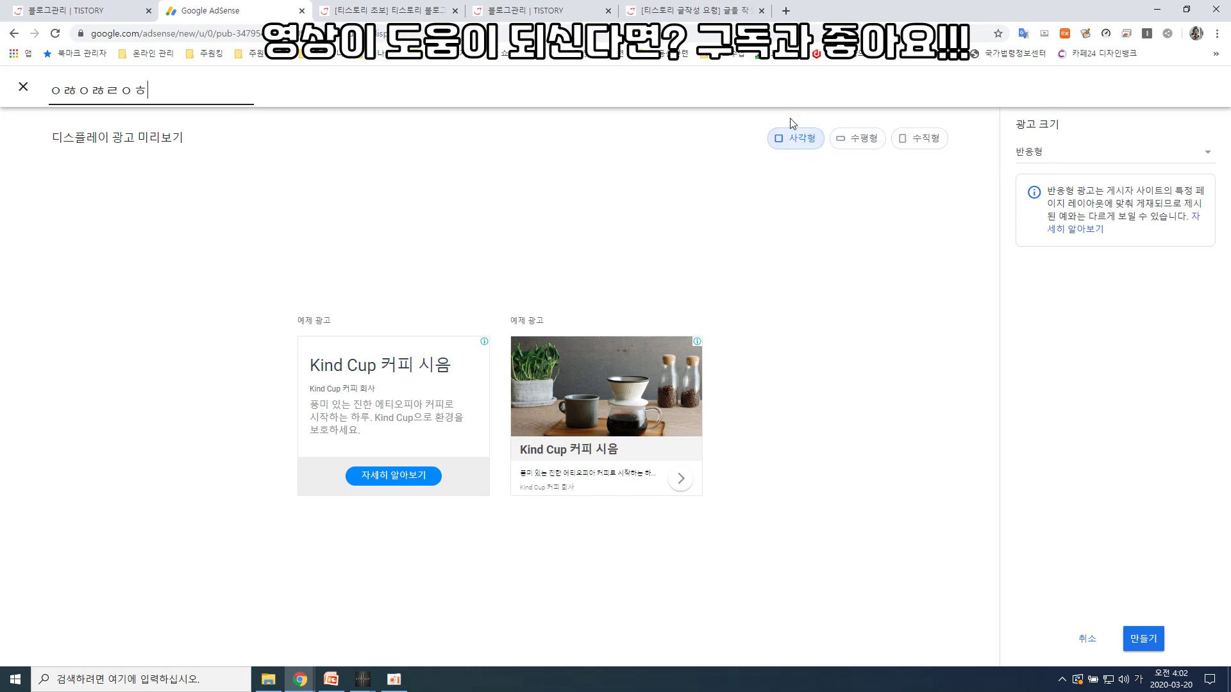
Preview the display ad in its horizontal, vertical and square shapes.
left_click(867, 145)
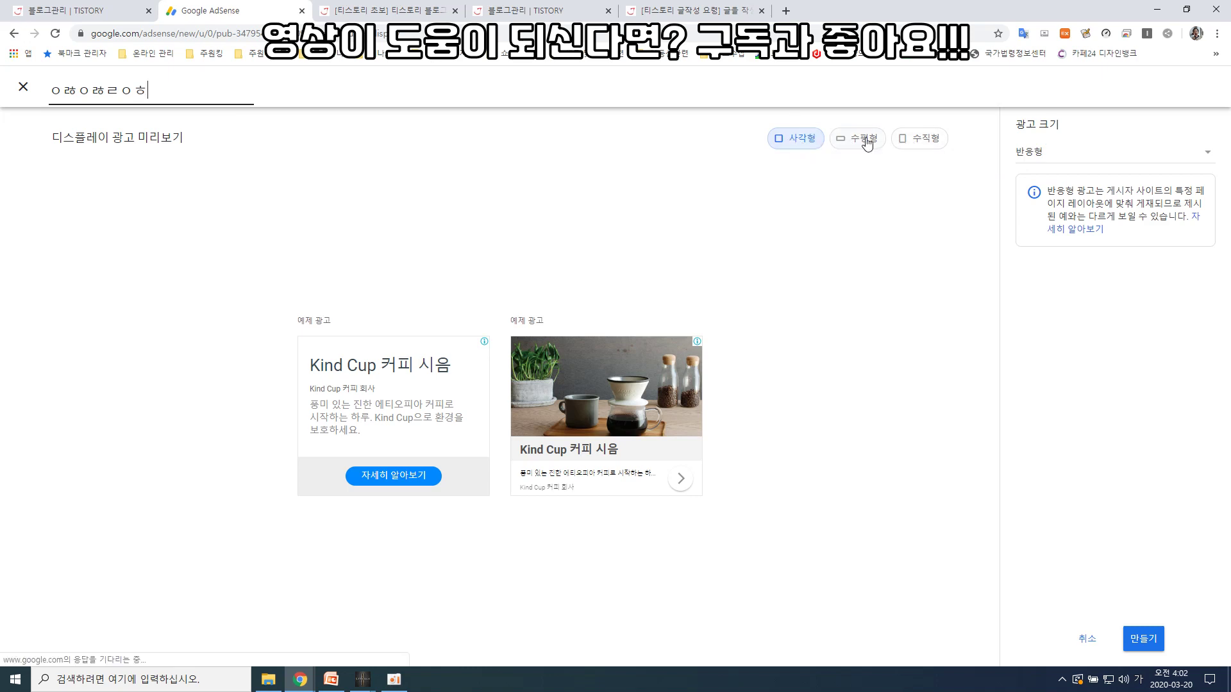
left_click(916, 145)
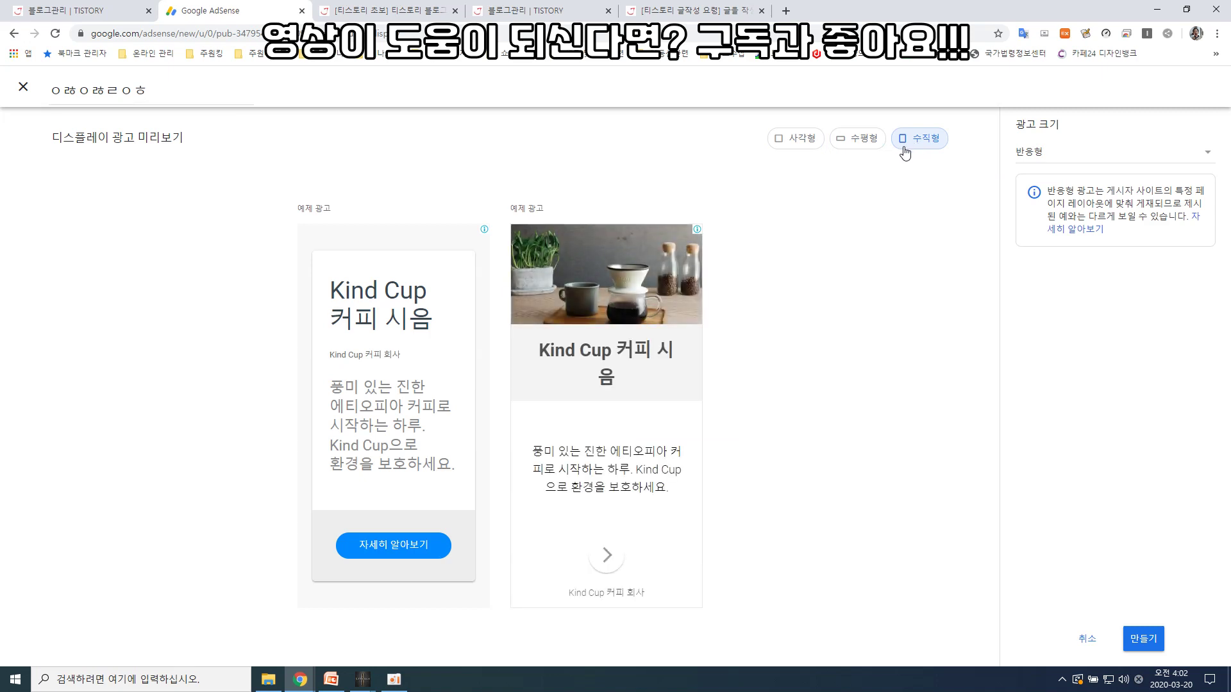
left_click(779, 148)
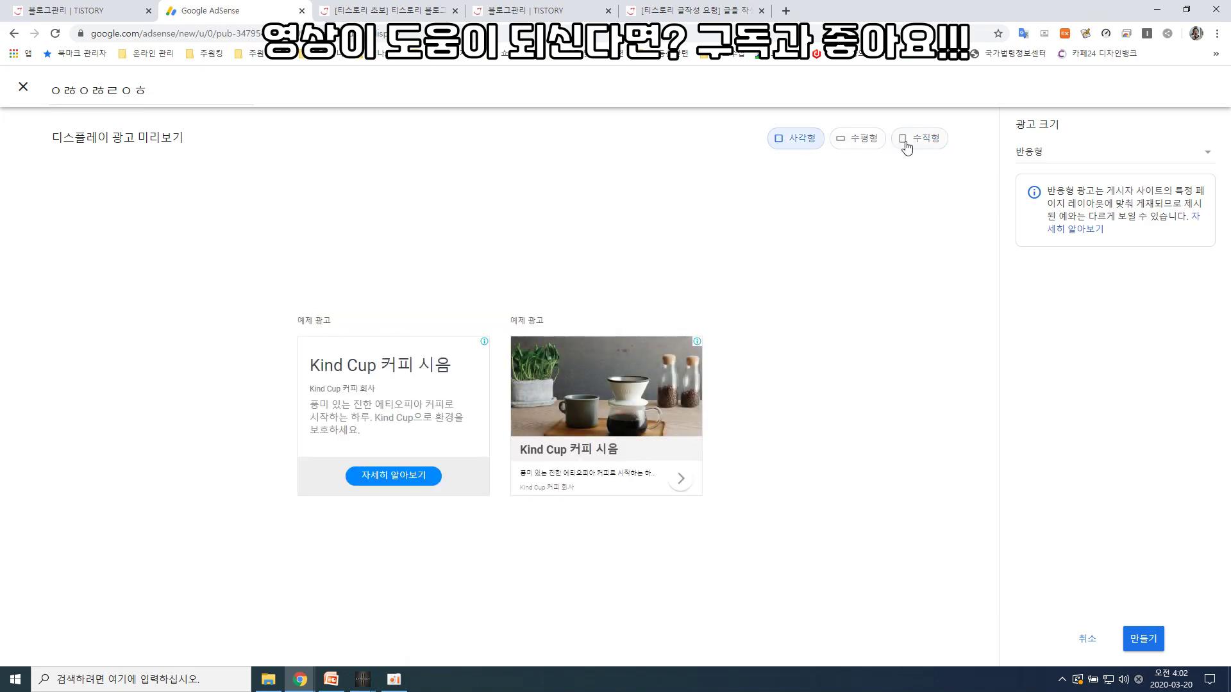
Try the fixed (고정) ad size and return the ad unit to responsive (반응형).
left_click(1039, 161)
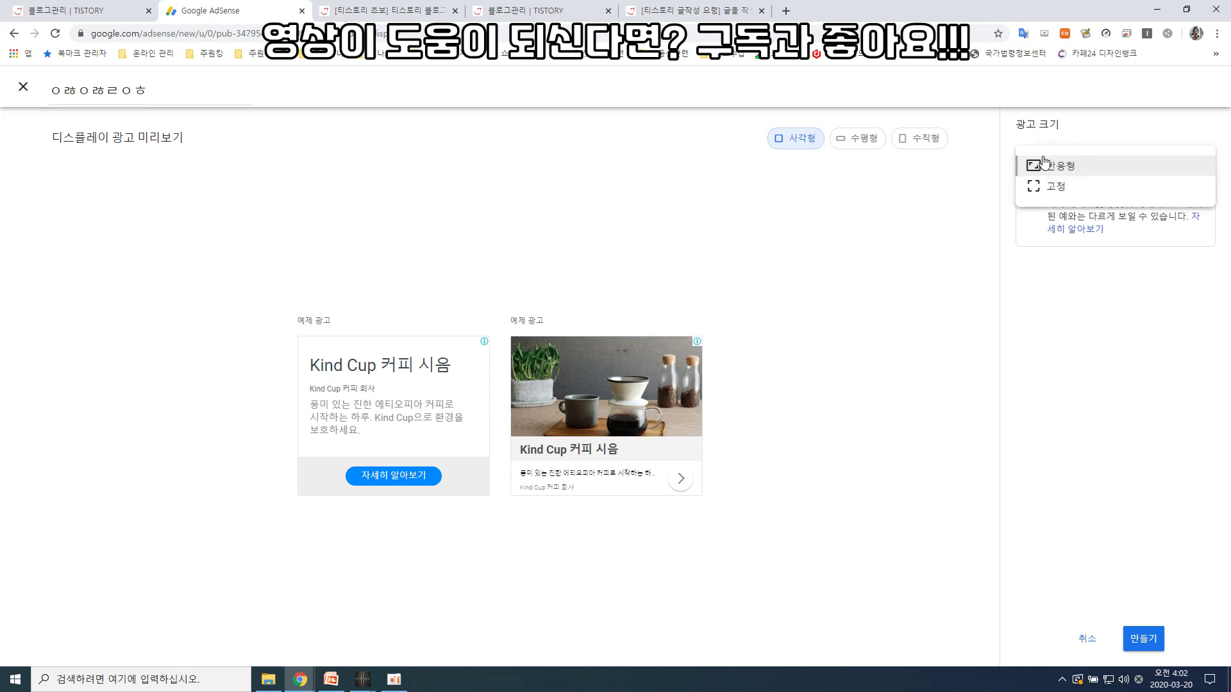
left_click(1052, 191)
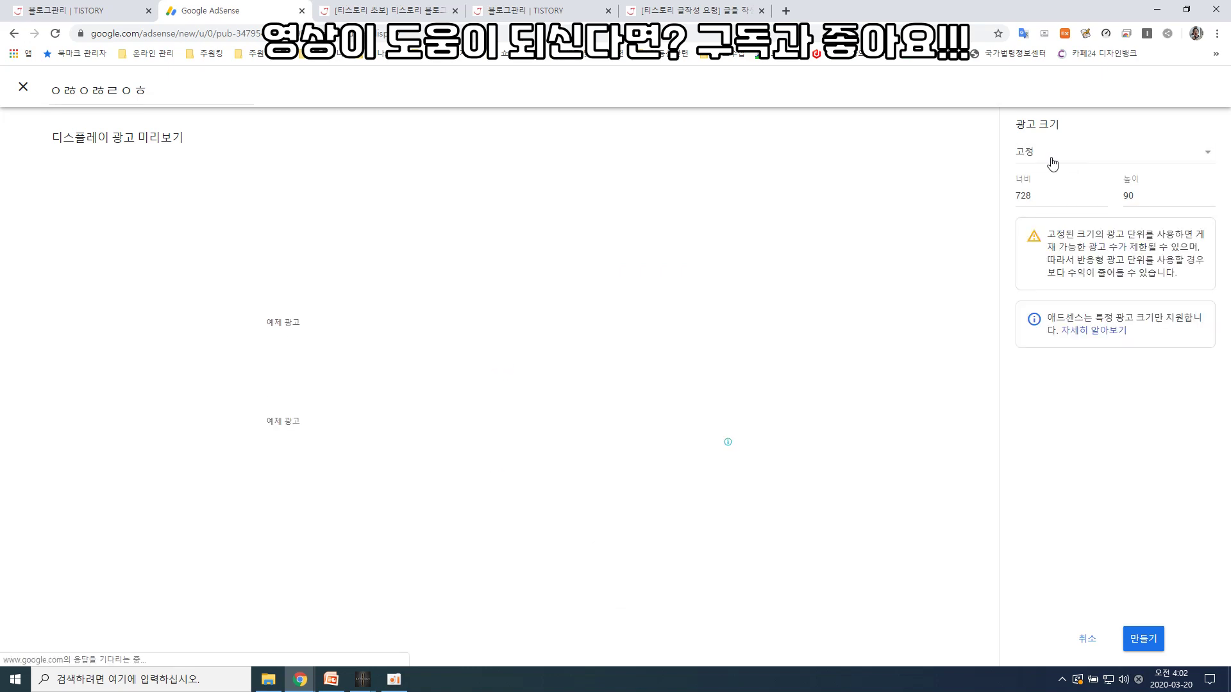
left_click(1057, 166)
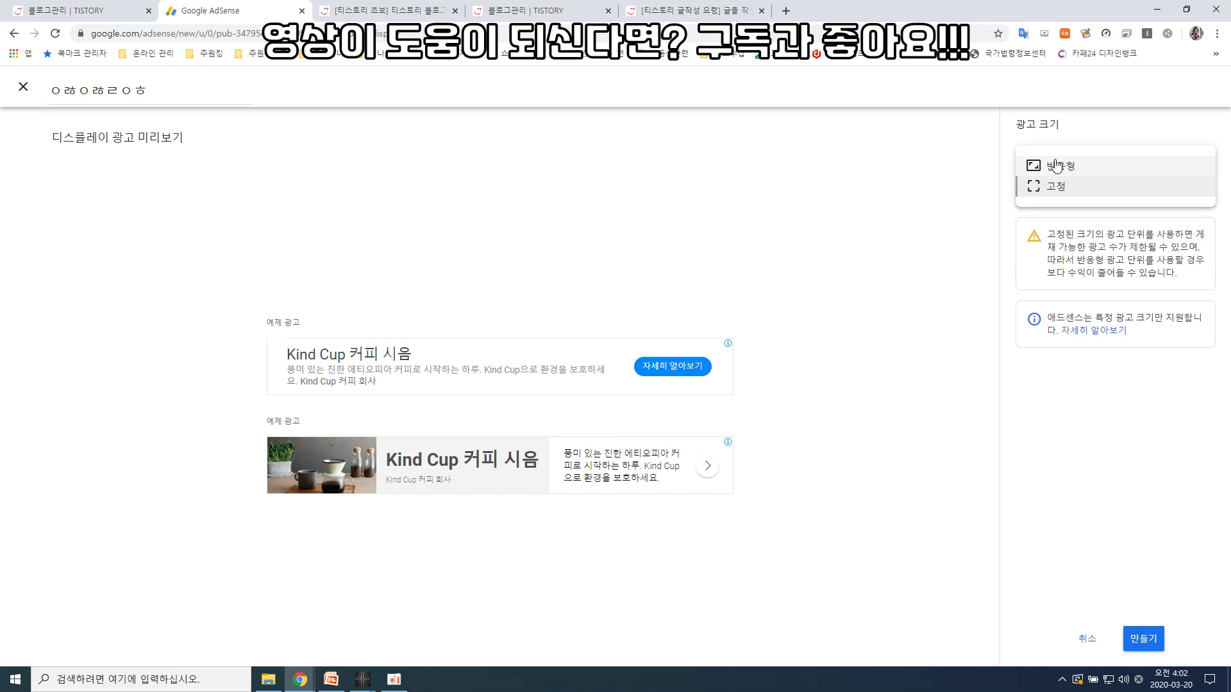
left_click(1056, 166)
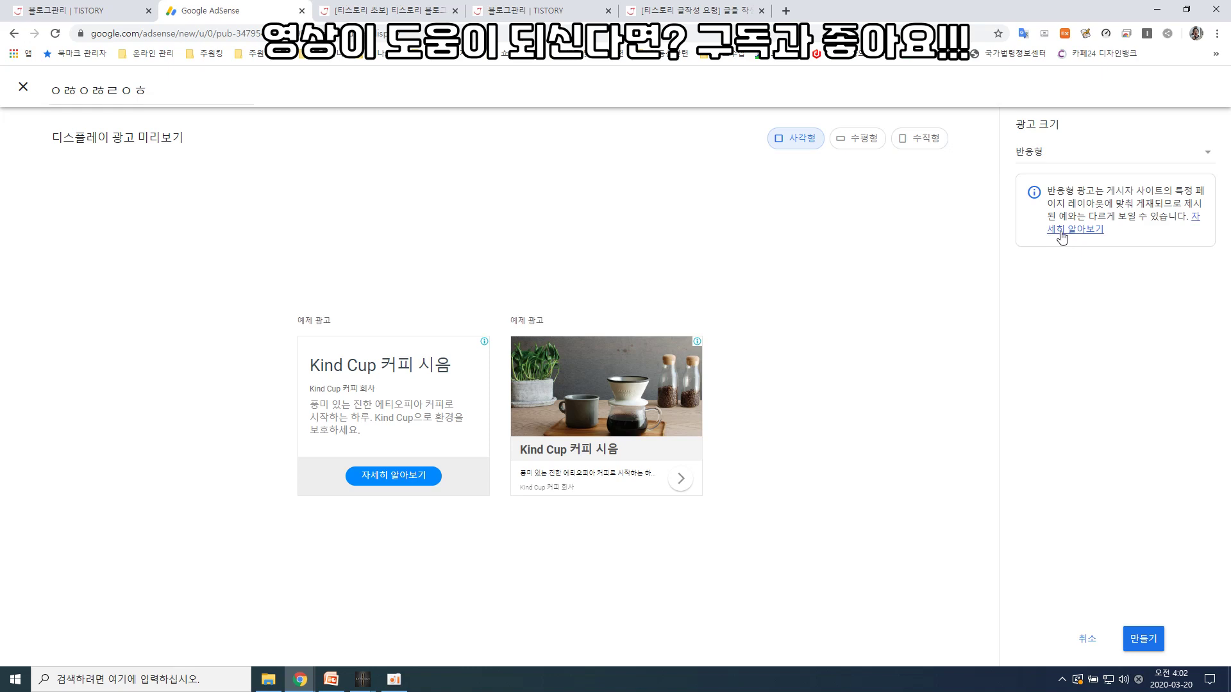
Create the responsive display ad unit and copy its HTML code to the clipboard.
left_click(1144, 639)
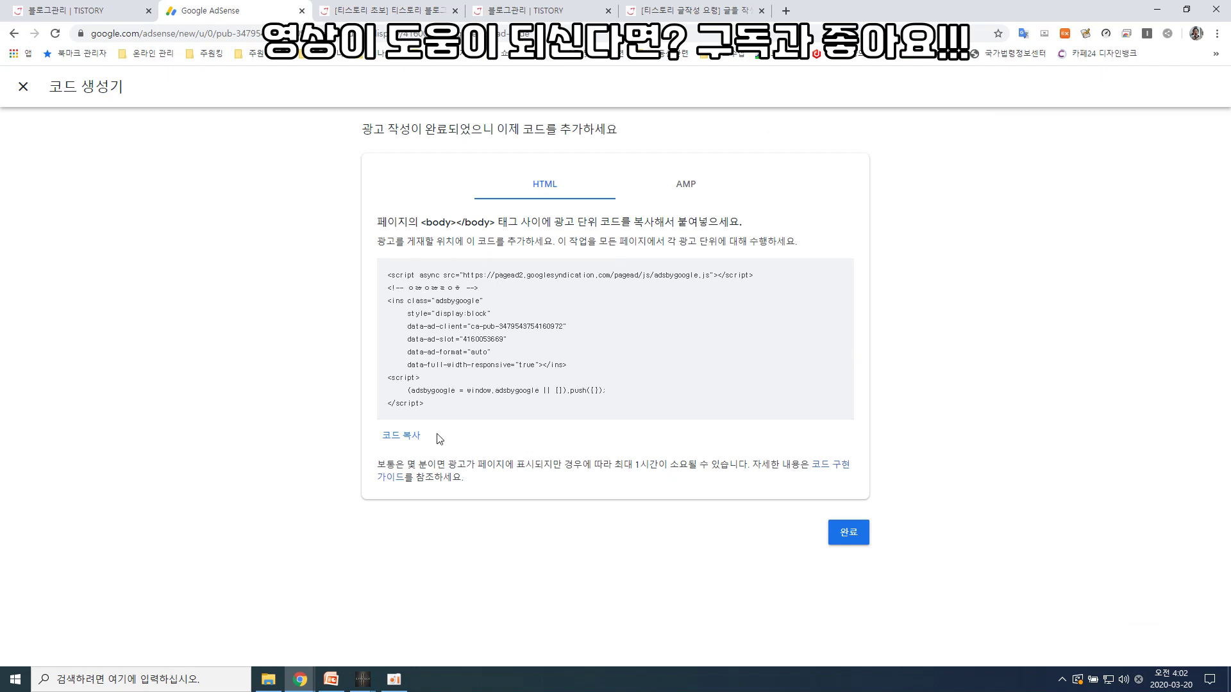
left_click(405, 447)
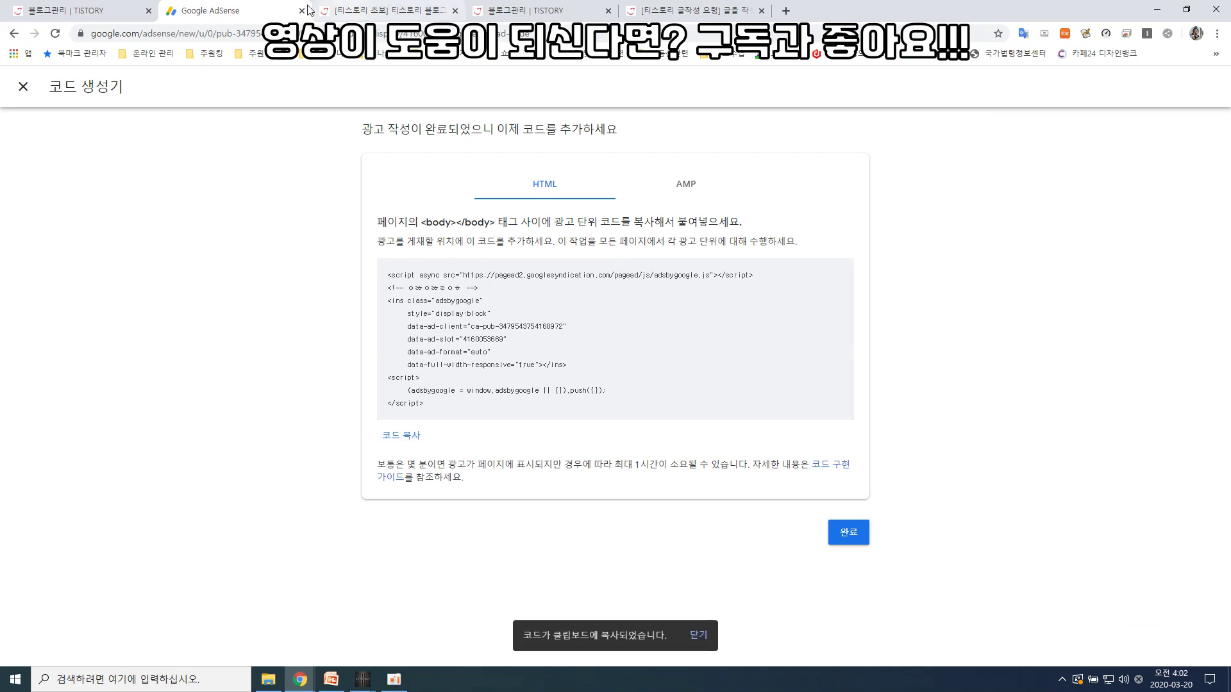
Open the settings of the 구글 애드센스 (반응형) plugin in the Tistory blog's plugin management.
left_click(593, 17)
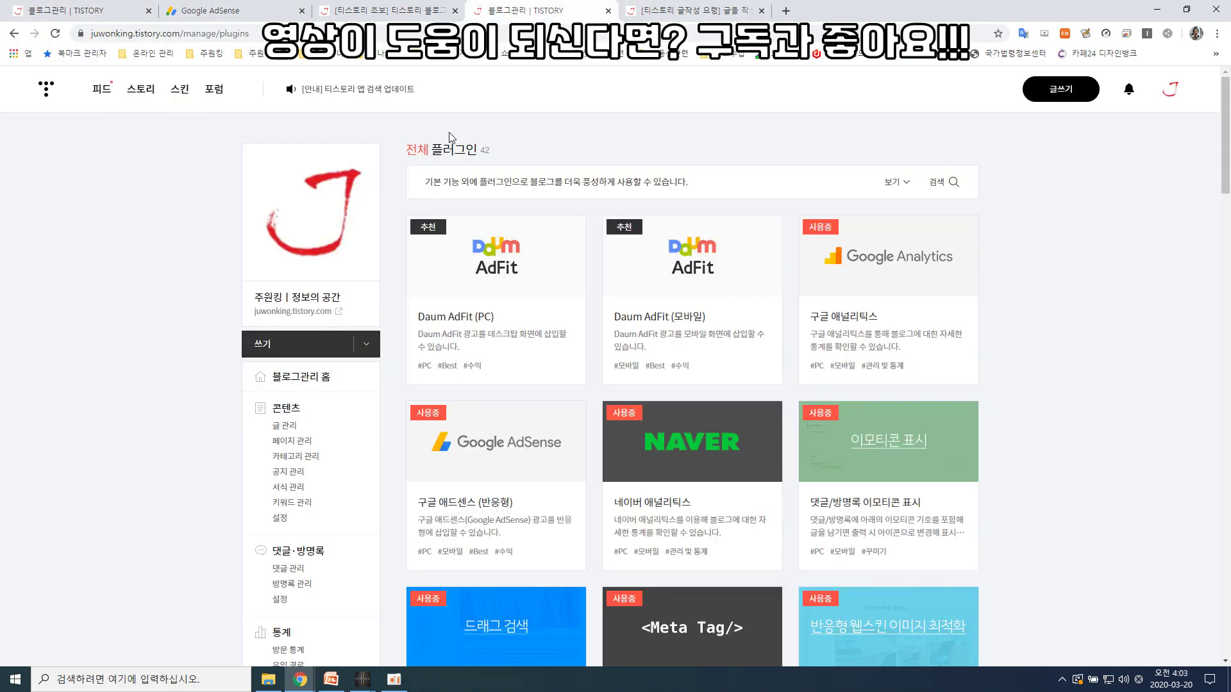
scroll(324, 410, "down", 5)
scroll(320, 419, "down", 1)
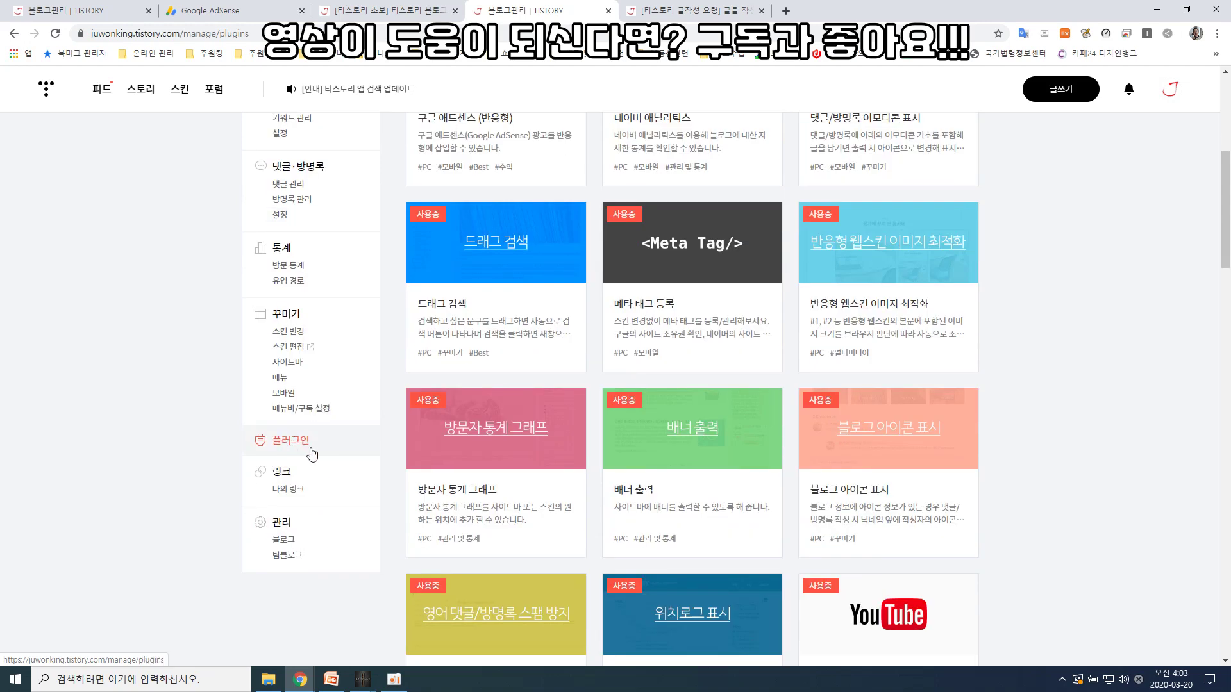
scroll(522, 467, "up", 6)
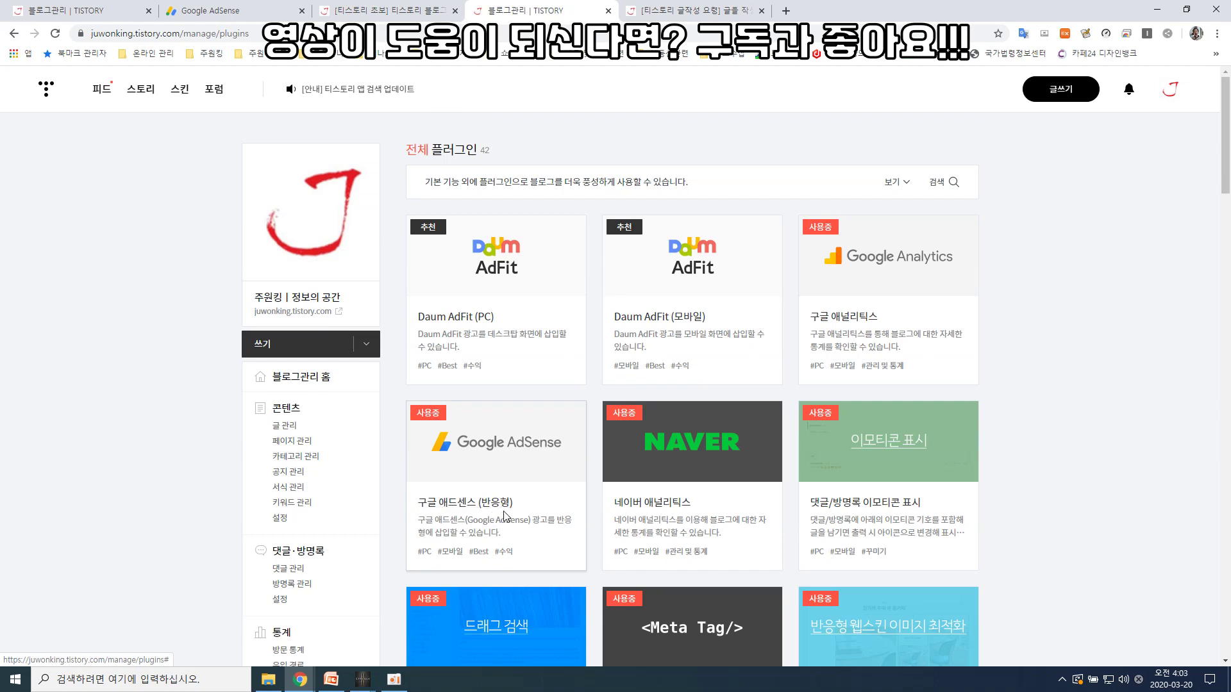
left_click(490, 470)
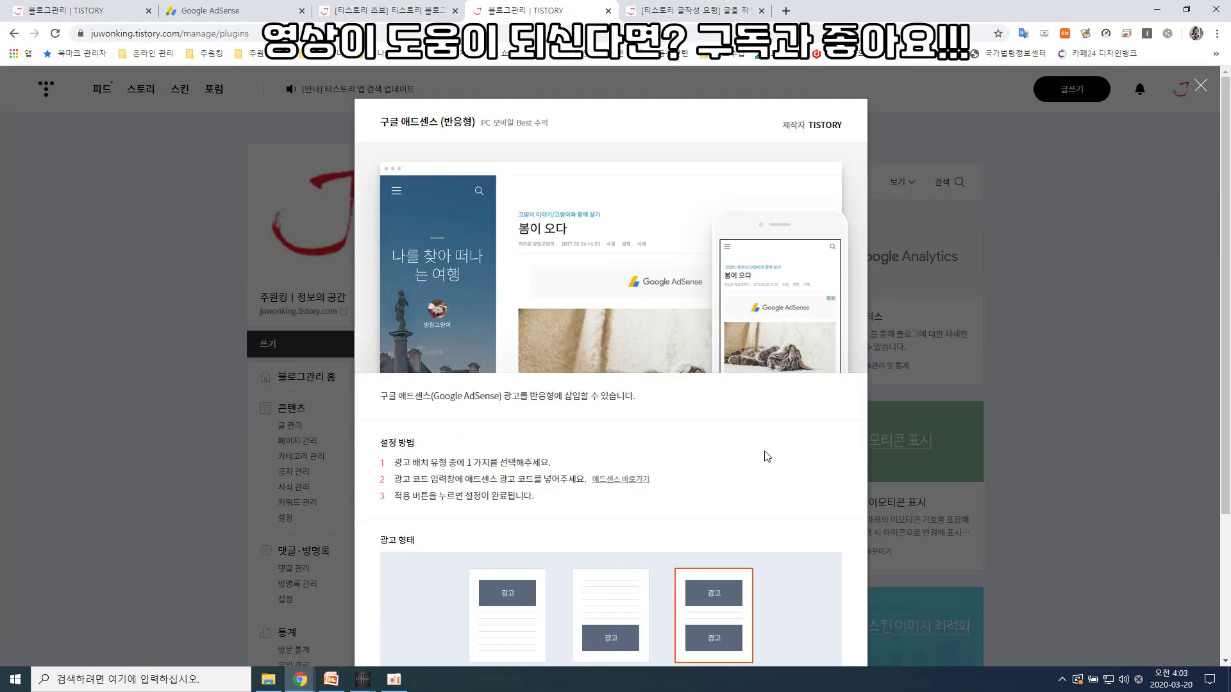
Enlarge the upper ad code box in the plugin settings to show its full script.
scroll(766, 460, "down", 3)
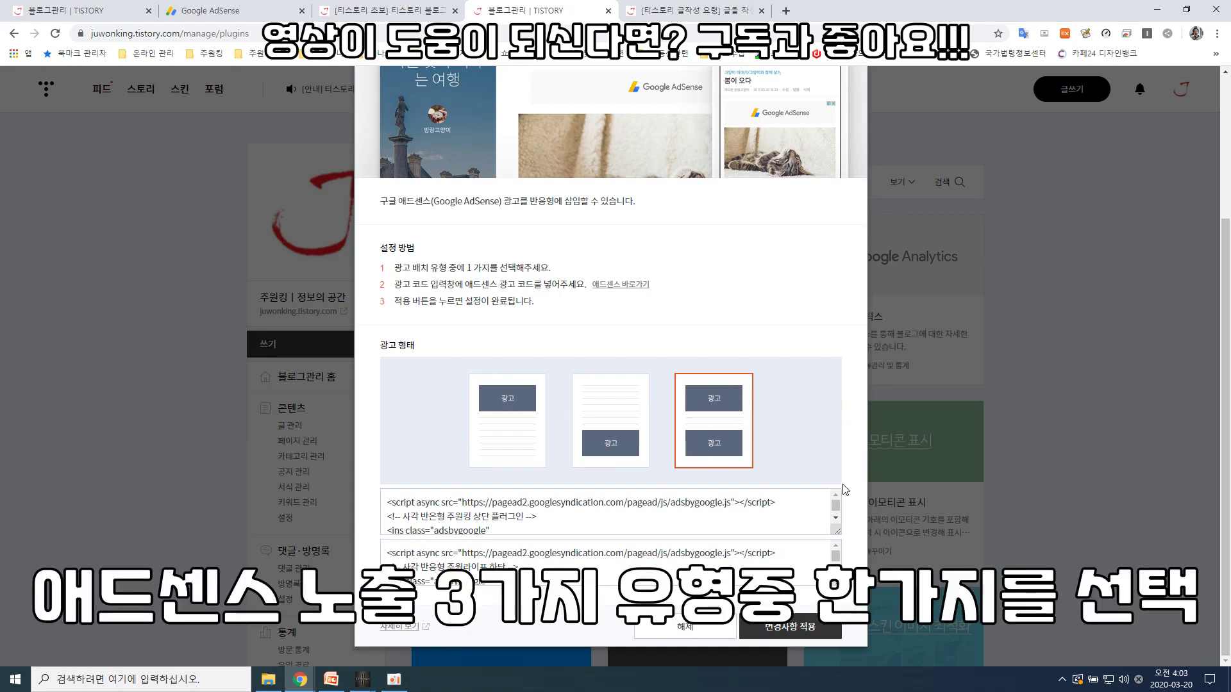
left_click(834, 526)
left_click_drag(834, 526, 832, 641)
key("shift+Down")
scroll(929, 534, "down", 2)
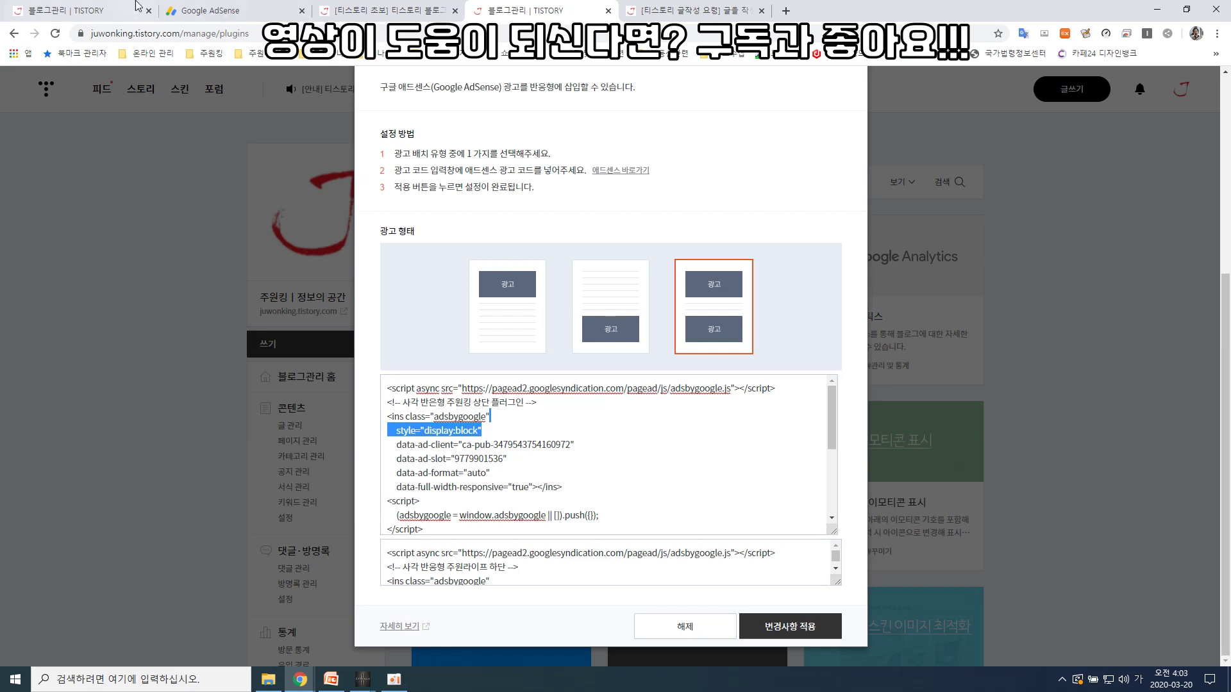
Compare the plugin's upper ad code with the code generated in AdSense and the ads in the published post.
left_click(203, 14)
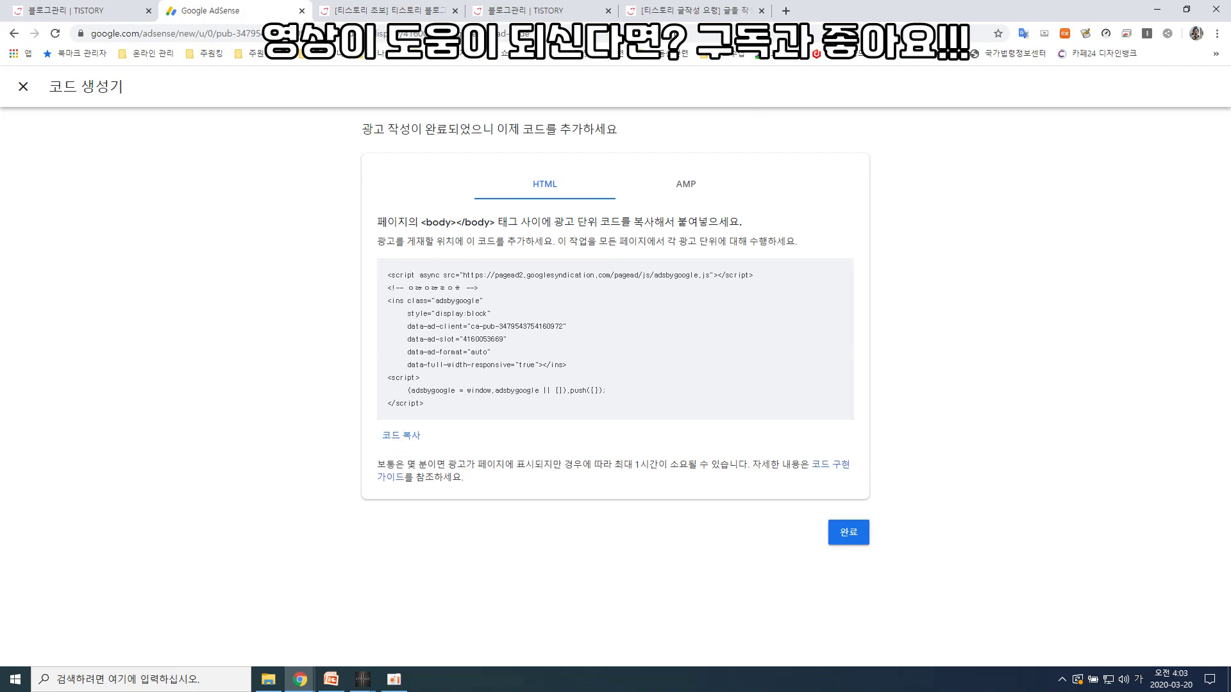
left_click(539, 11)
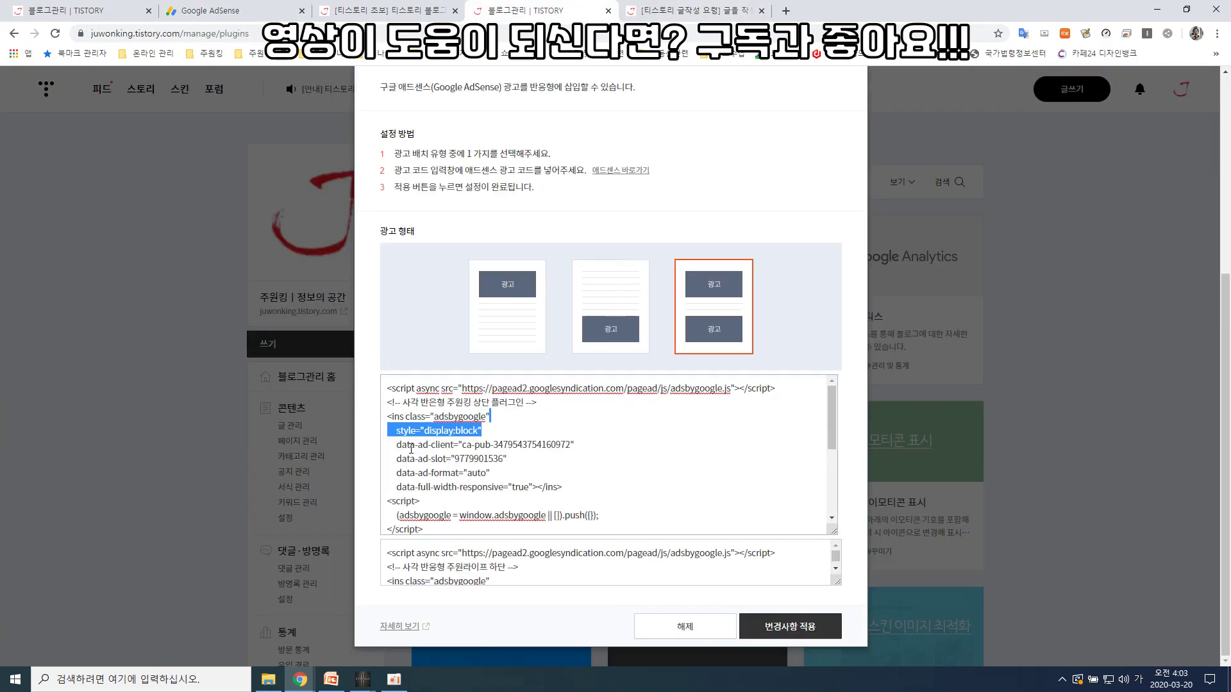
left_click(387, 388)
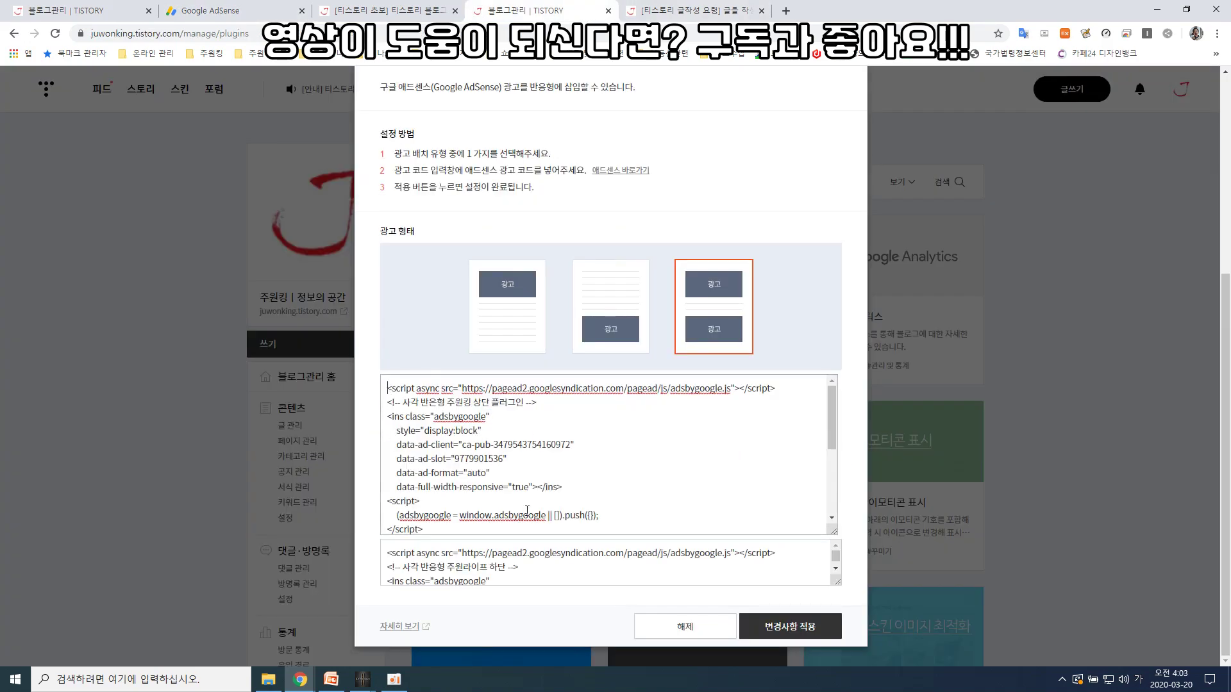
left_click(664, 11)
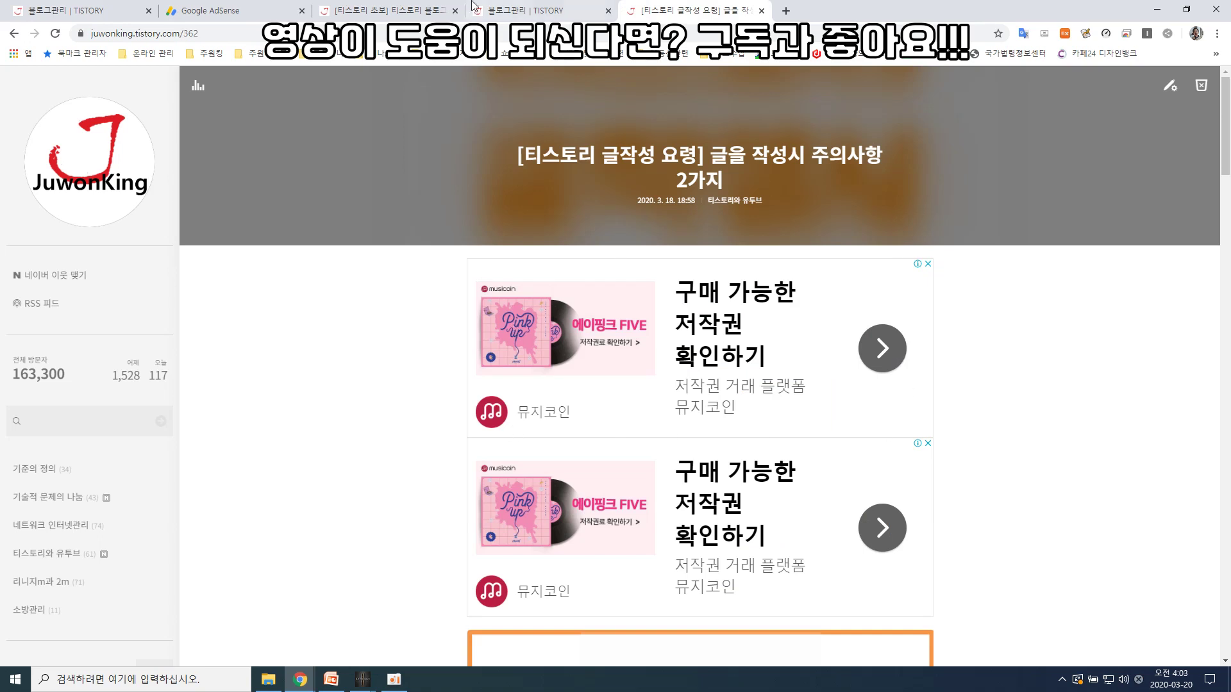
left_click(507, 10)
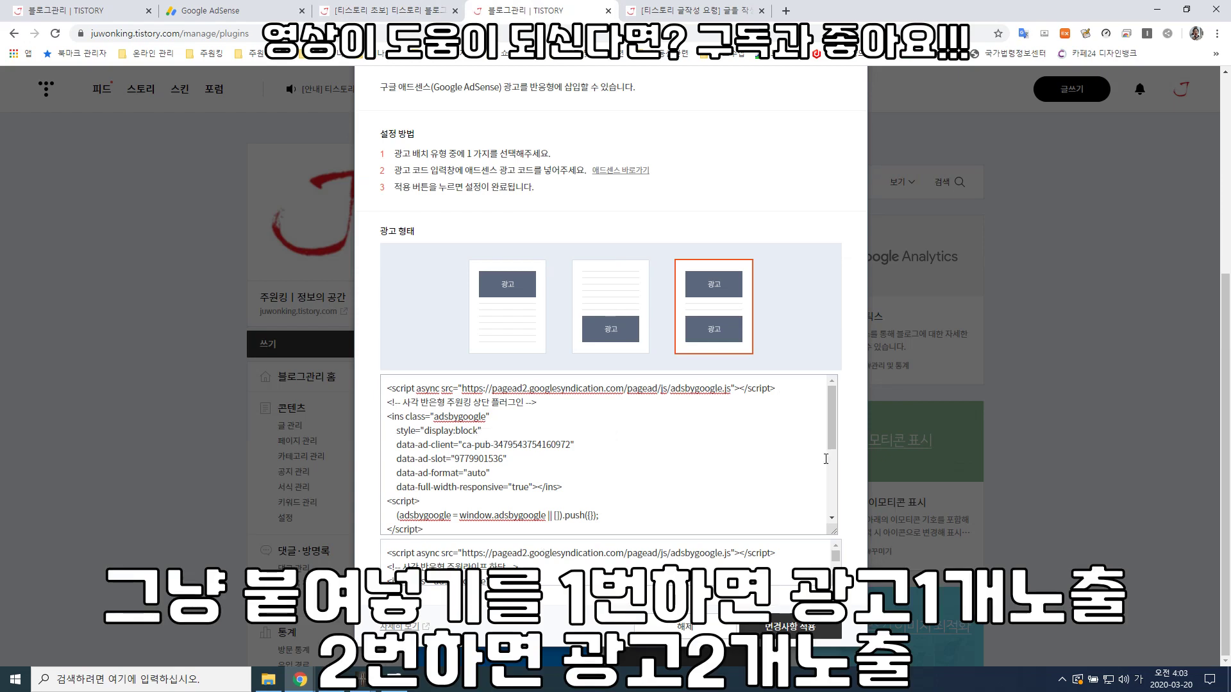
Review the upper ad code against the published post's top ads and apply the plugin changes (변경사항 적용).
left_click_drag(833, 432, 837, 514)
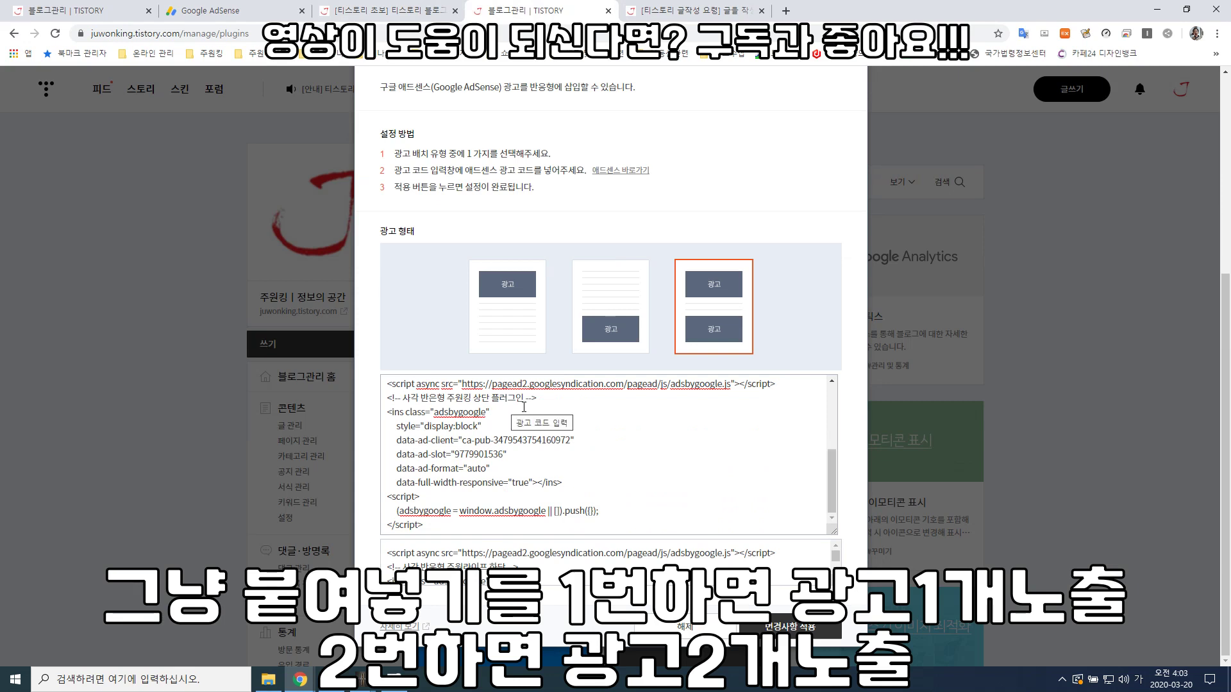
left_click_drag(833, 469, 829, 395)
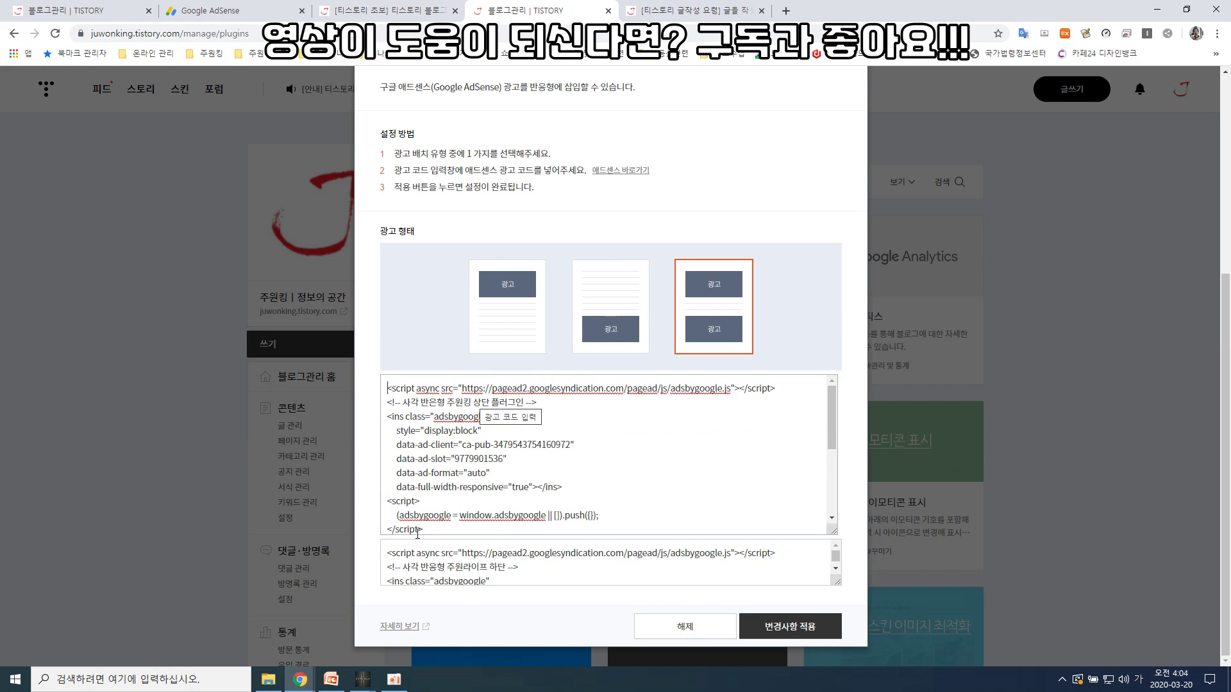
left_click(657, 12)
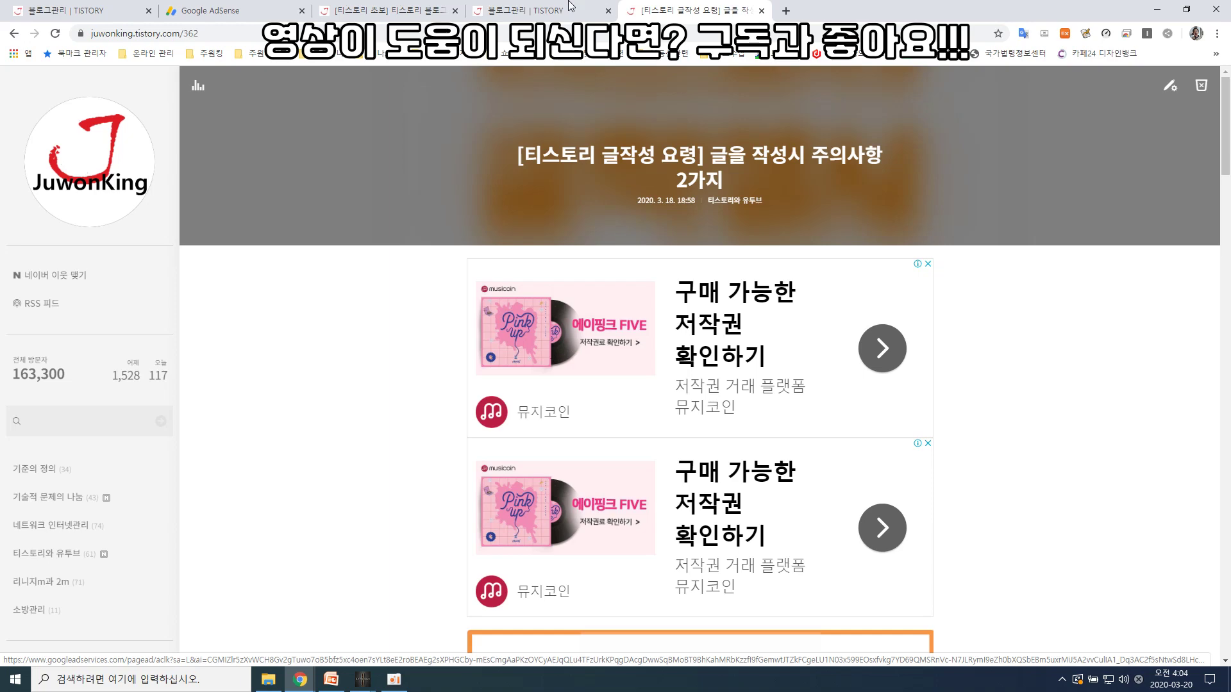
left_click(525, 11)
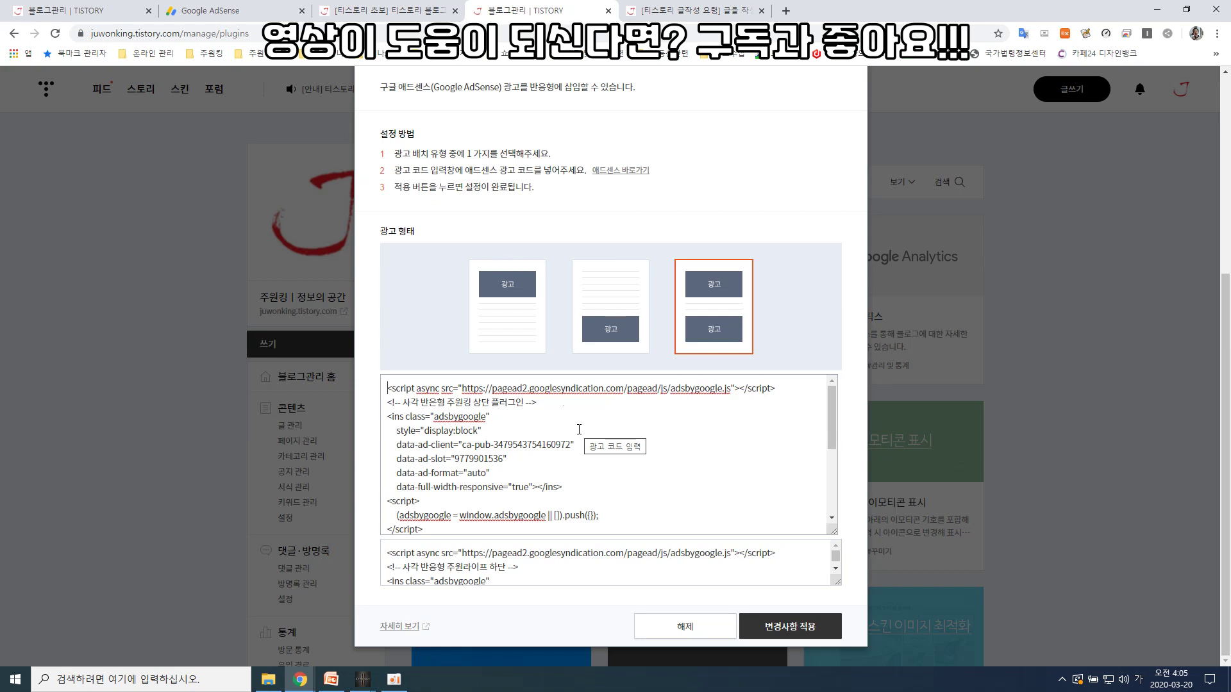
left_click(819, 627)
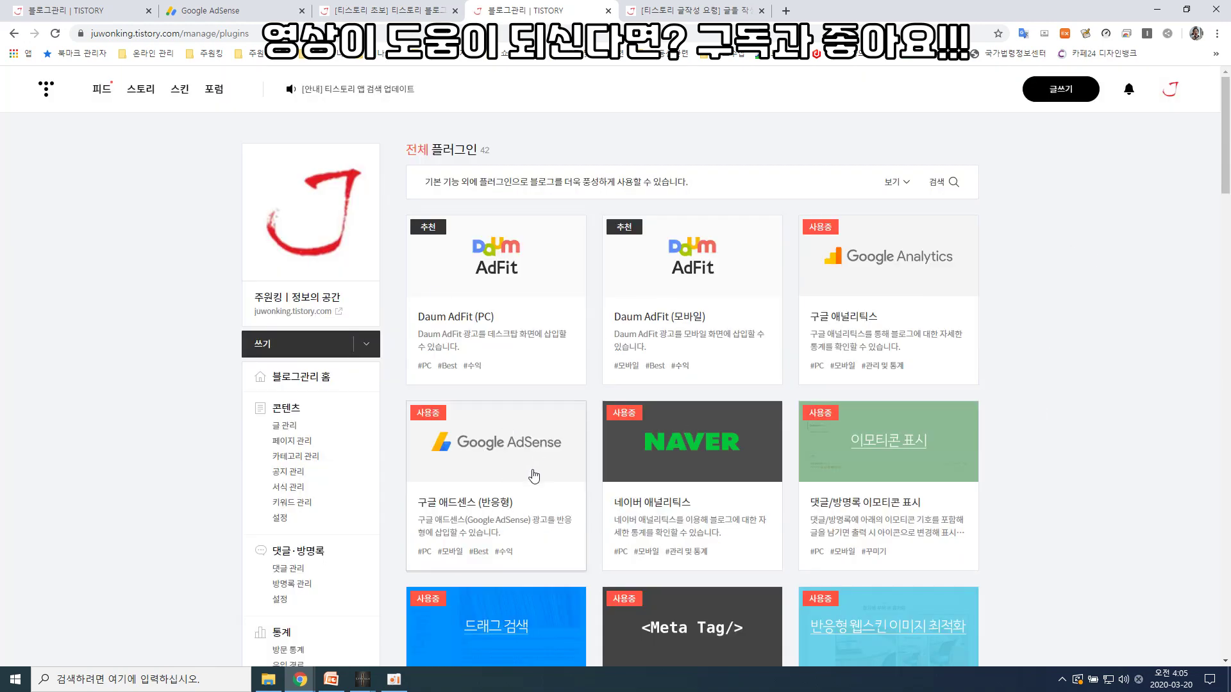
Examine the ad placed within the body text of the published blog post.
left_click(698, 10)
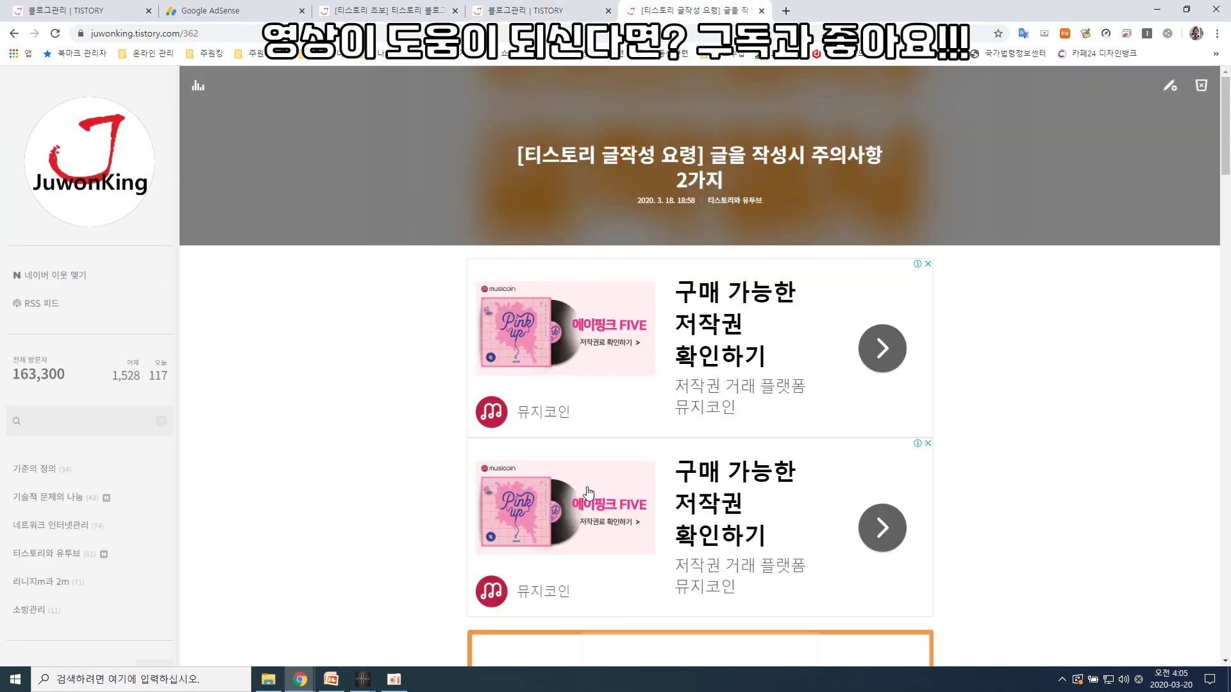
scroll(813, 498, "down", 8)
scroll(813, 498, "down", 12)
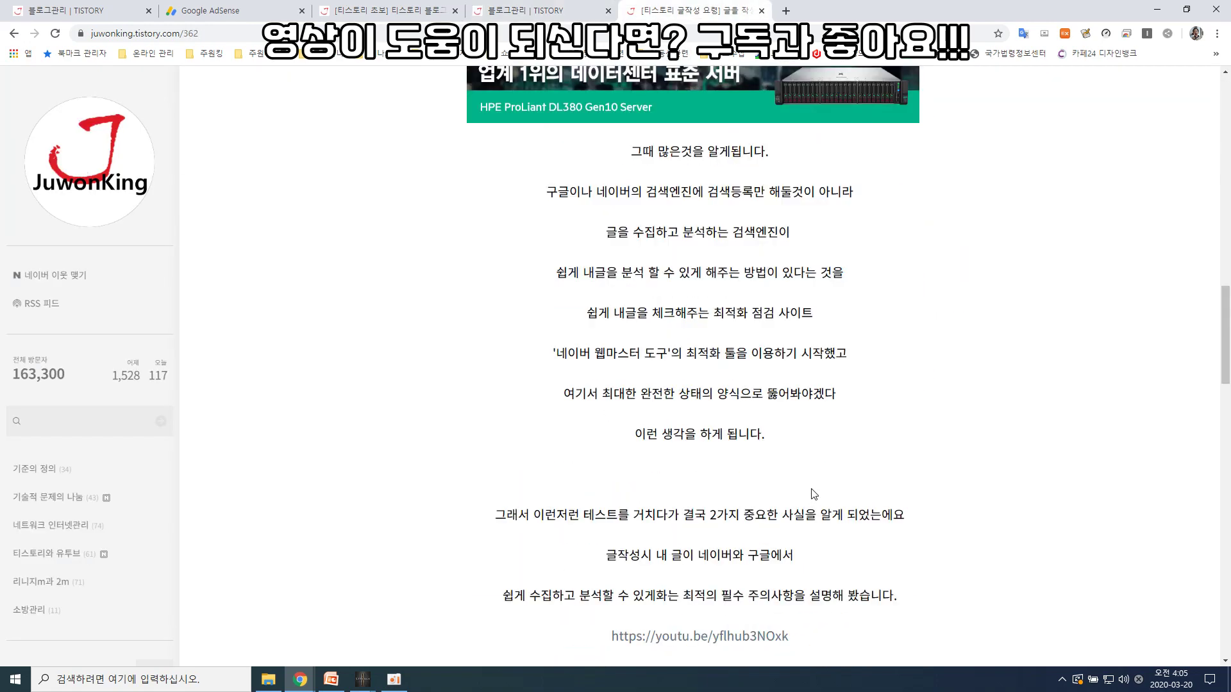
scroll(813, 497, "up", 5)
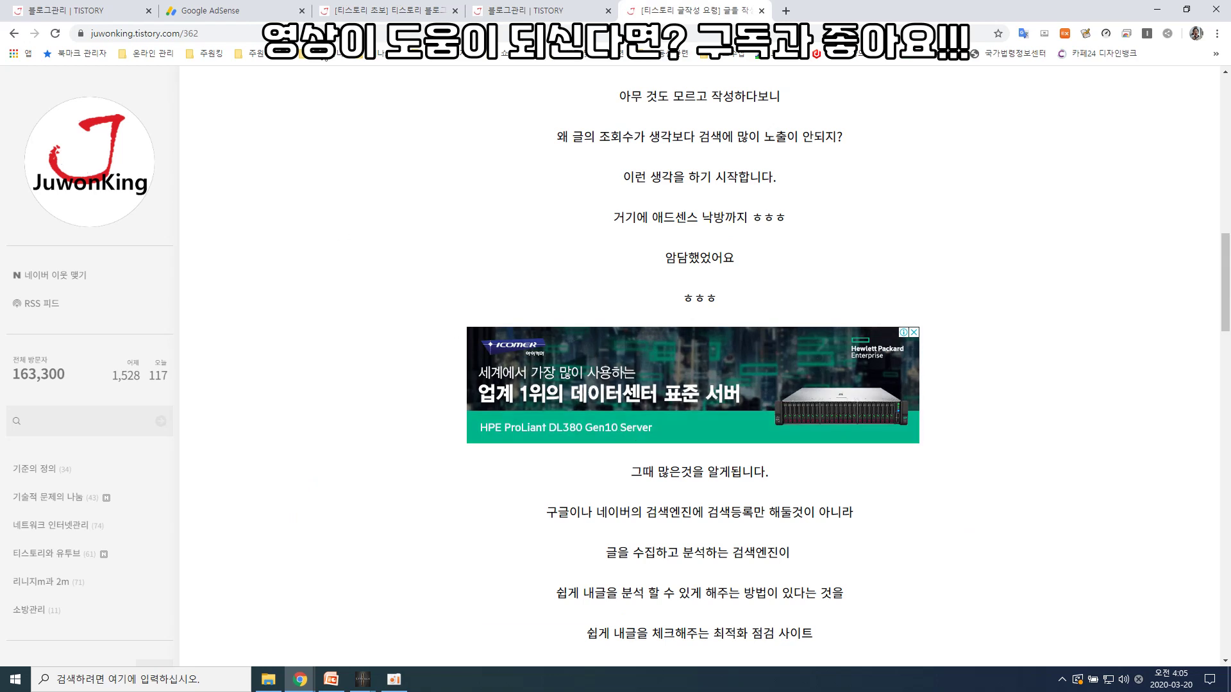
Finish the display ad unit in Google AdSense and start a new in-article ad (콘텐츠 내 자동 삽입 광고).
left_click(271, 11)
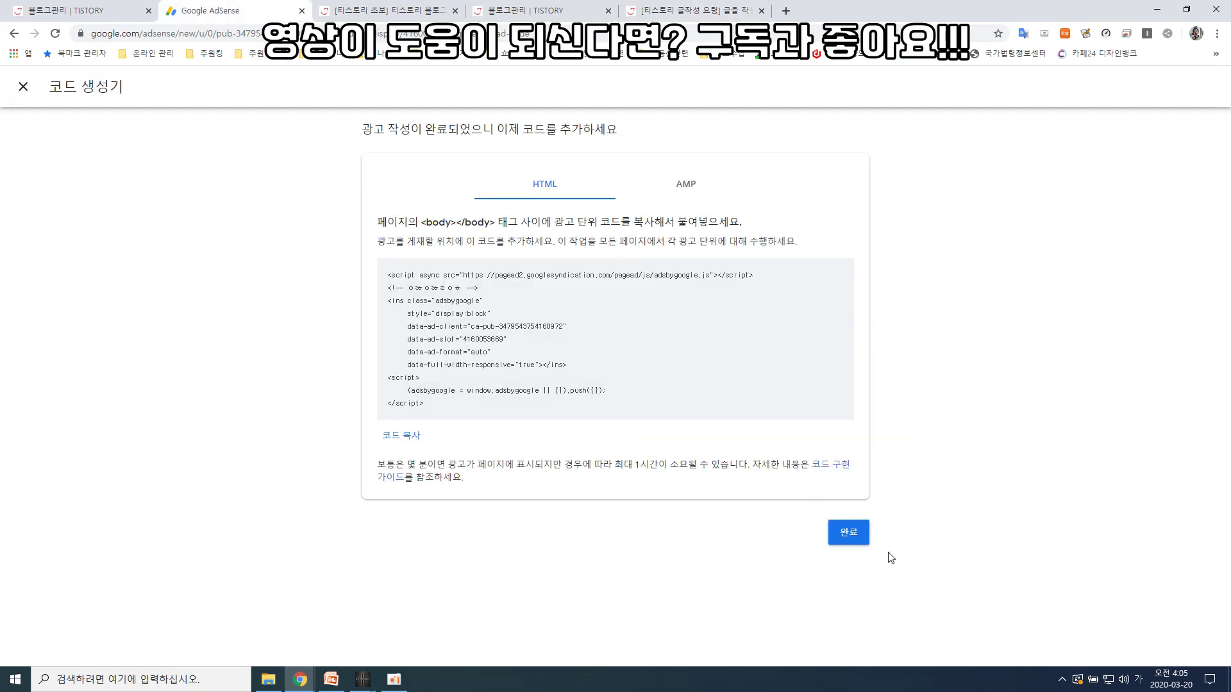
left_click(849, 532)
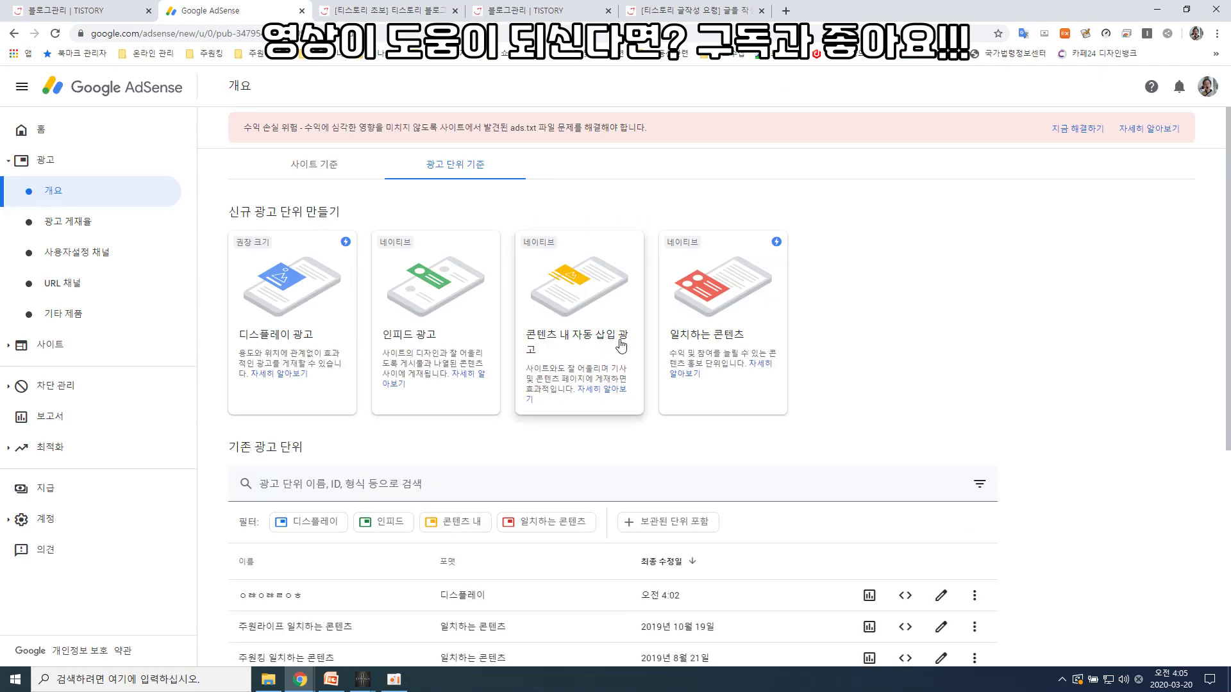
scroll(559, 363, "down", 2)
left_click(577, 239)
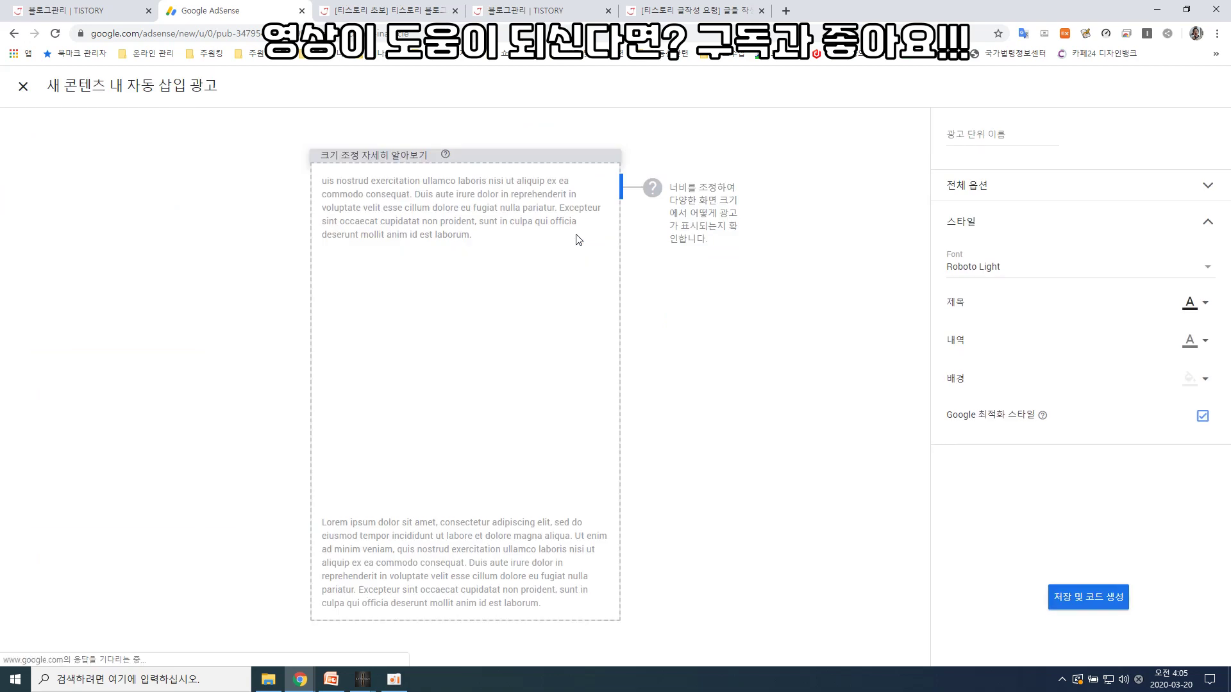
Set the title (제목) colour of the in-article ad to purple.
left_click(979, 138)
key("BackSpace")
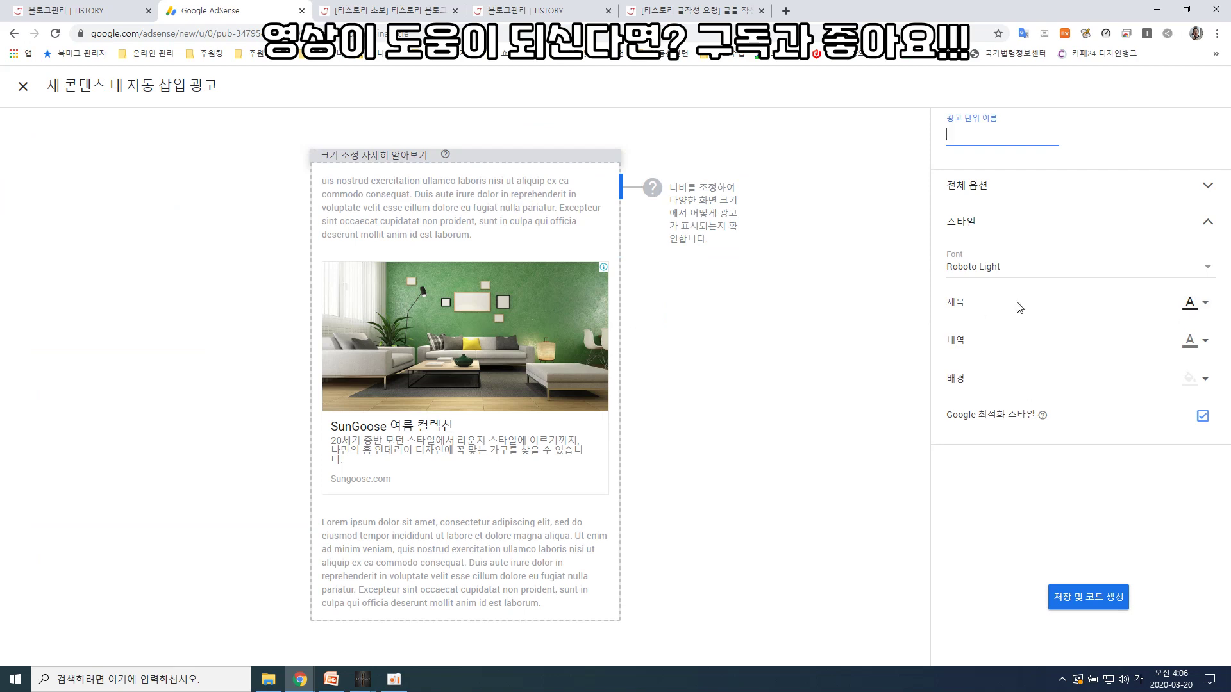
left_click(1190, 313)
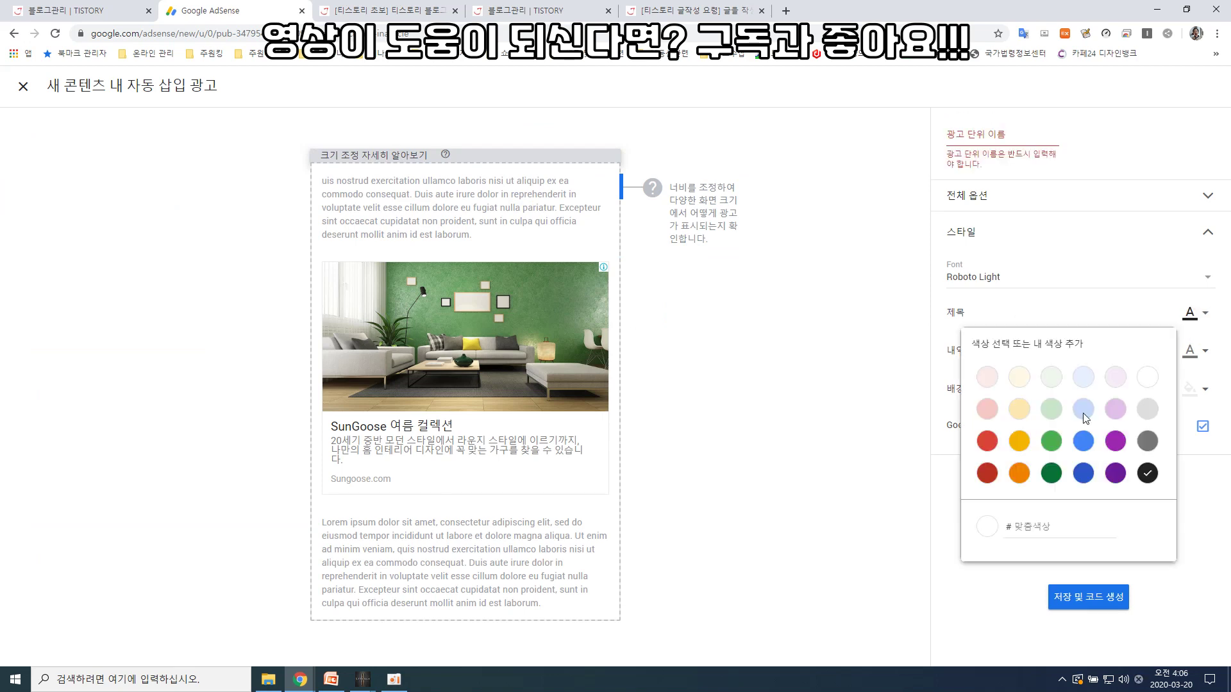
left_click(1083, 444)
left_click(1116, 441)
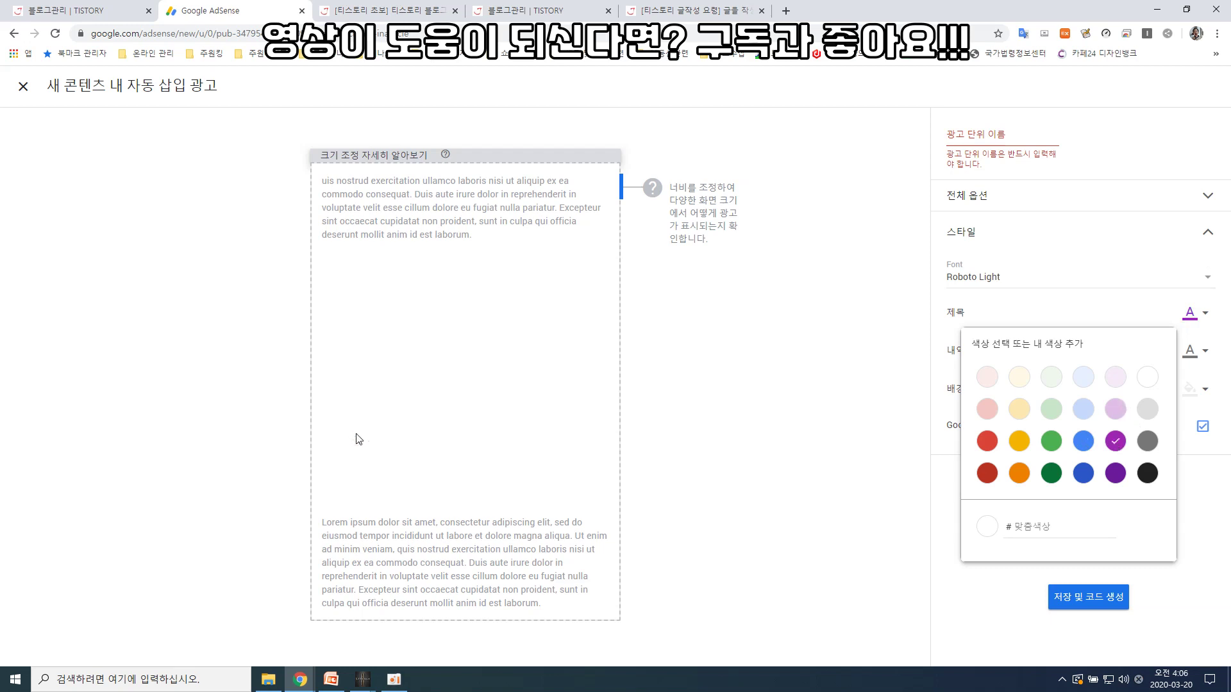
left_click(793, 424)
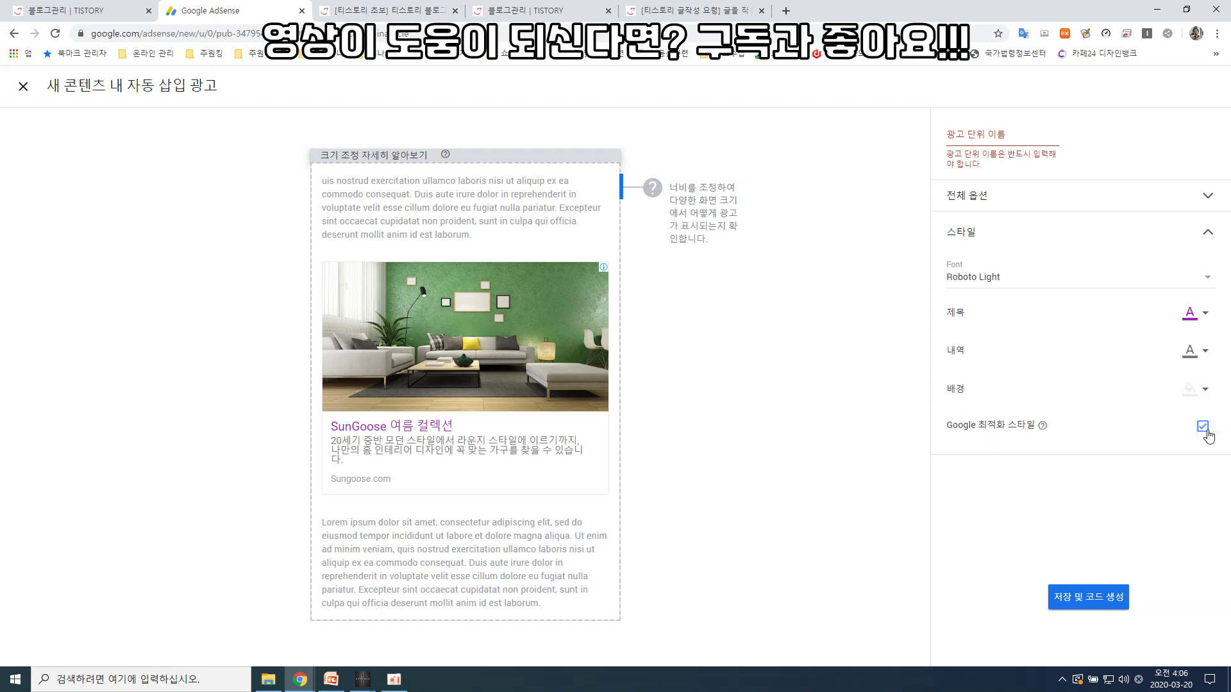
Name the in-article ad unit ㄹ홀로로, save it and copy its generated code.
left_click(965, 134)
type("ㅌ튜토리")
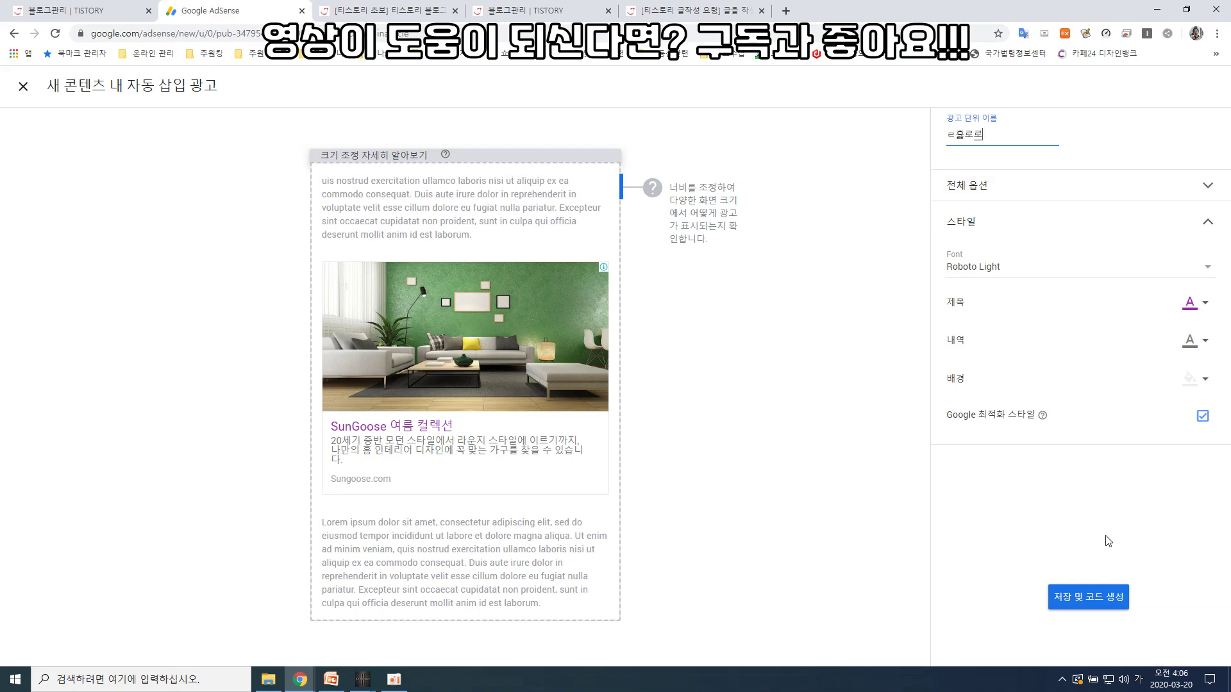
left_click(1093, 601)
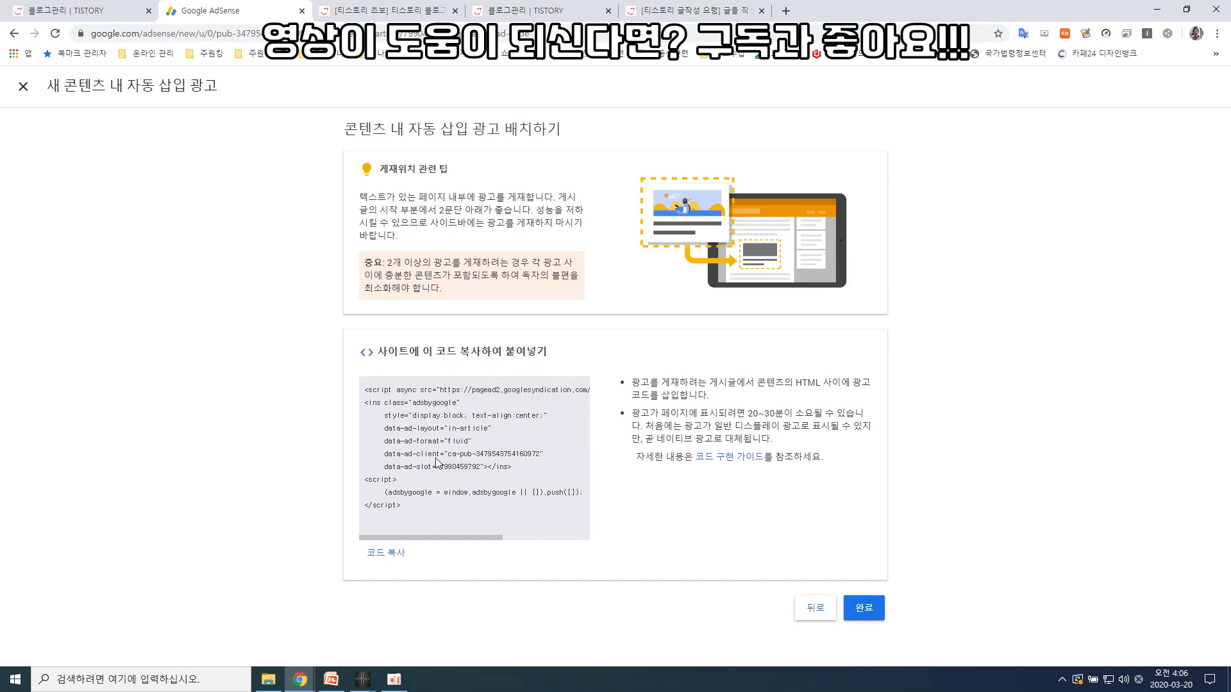
left_click(386, 561)
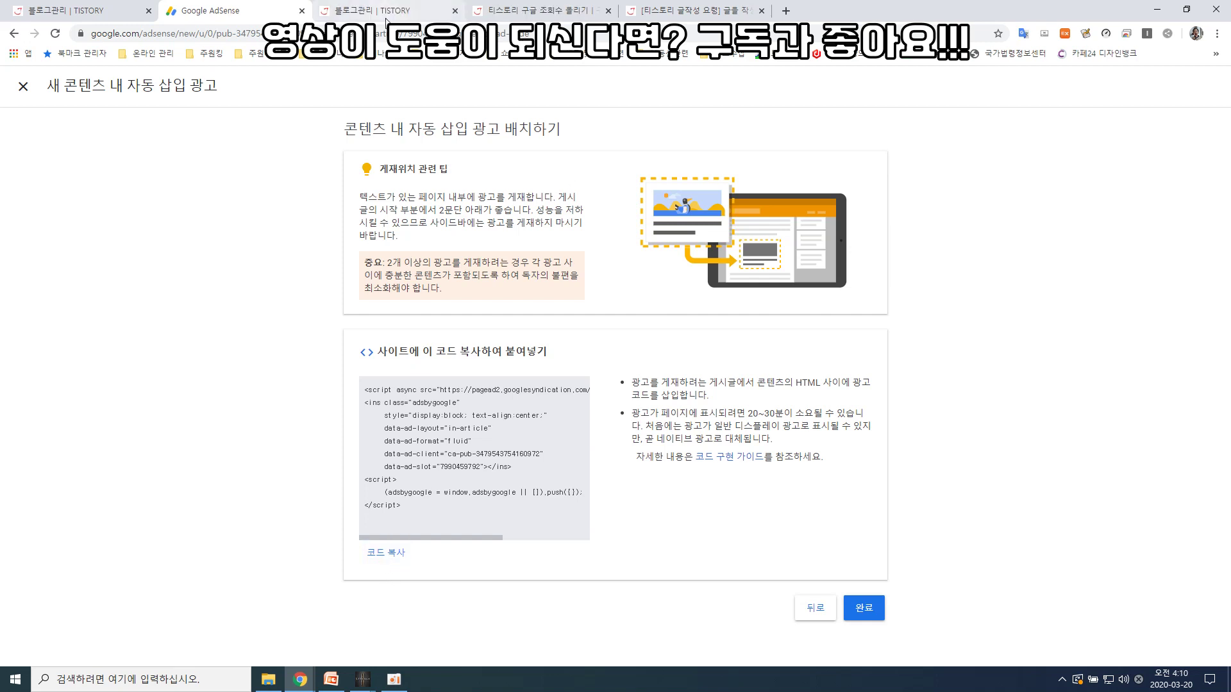
Create a new template in Tistory's 서식 관리 and title it 서식광고 글내삽입광고.
left_click(386, 19)
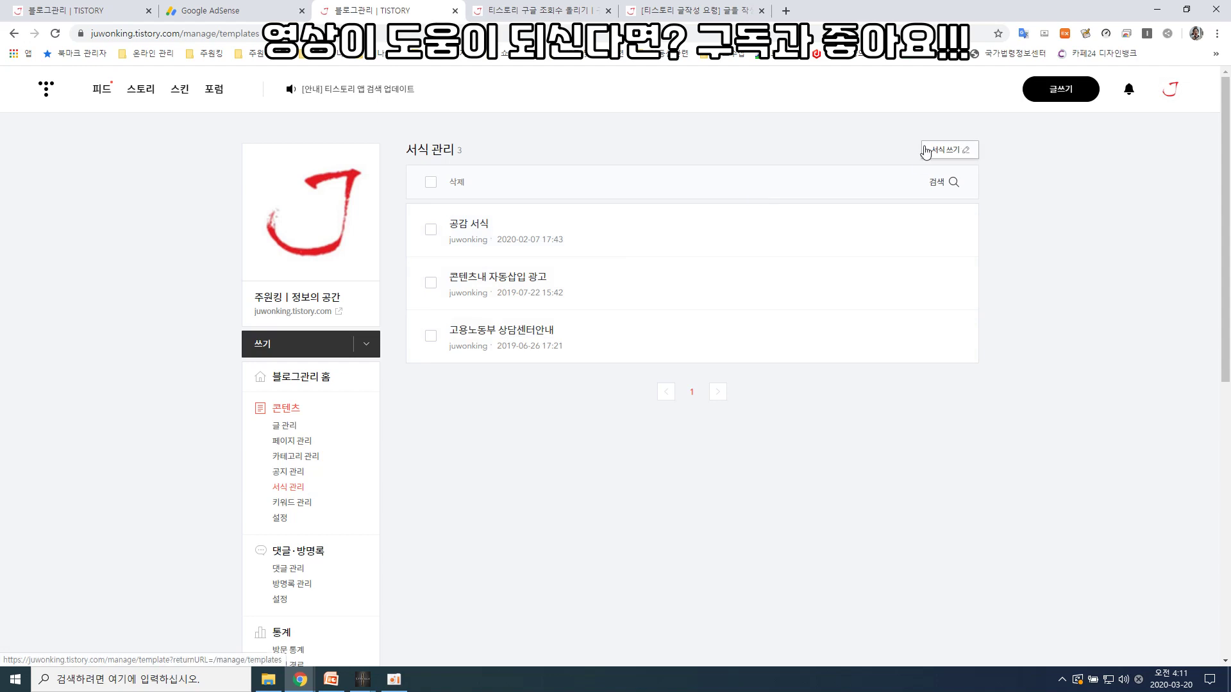
left_click(955, 160)
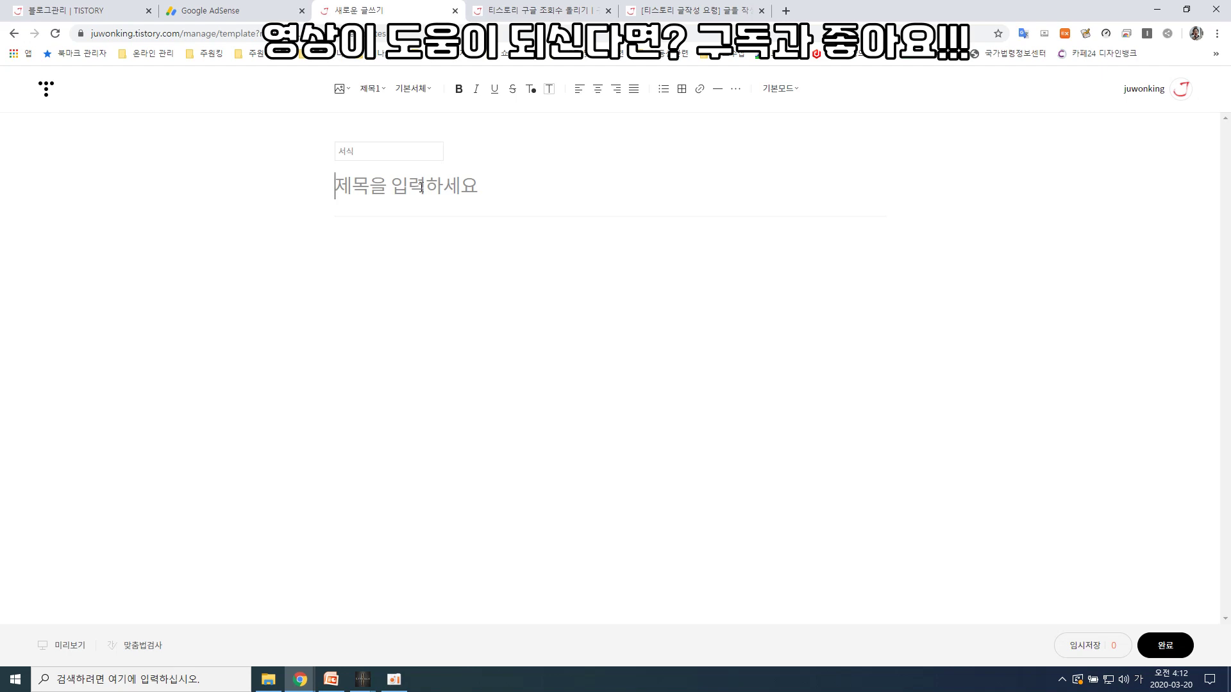
left_click(421, 187)
type("서식")
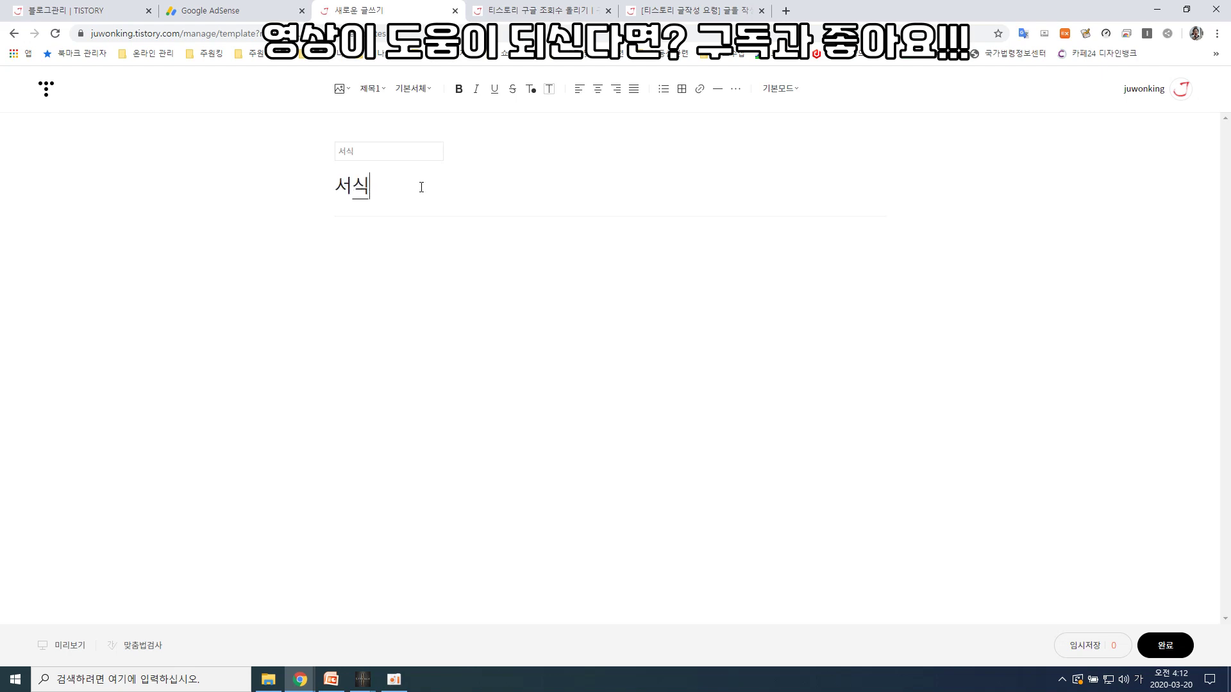
type("고광고 ")
type("지")
key("BackSpace")
key("BackSpace")
type("글내삽입광고")
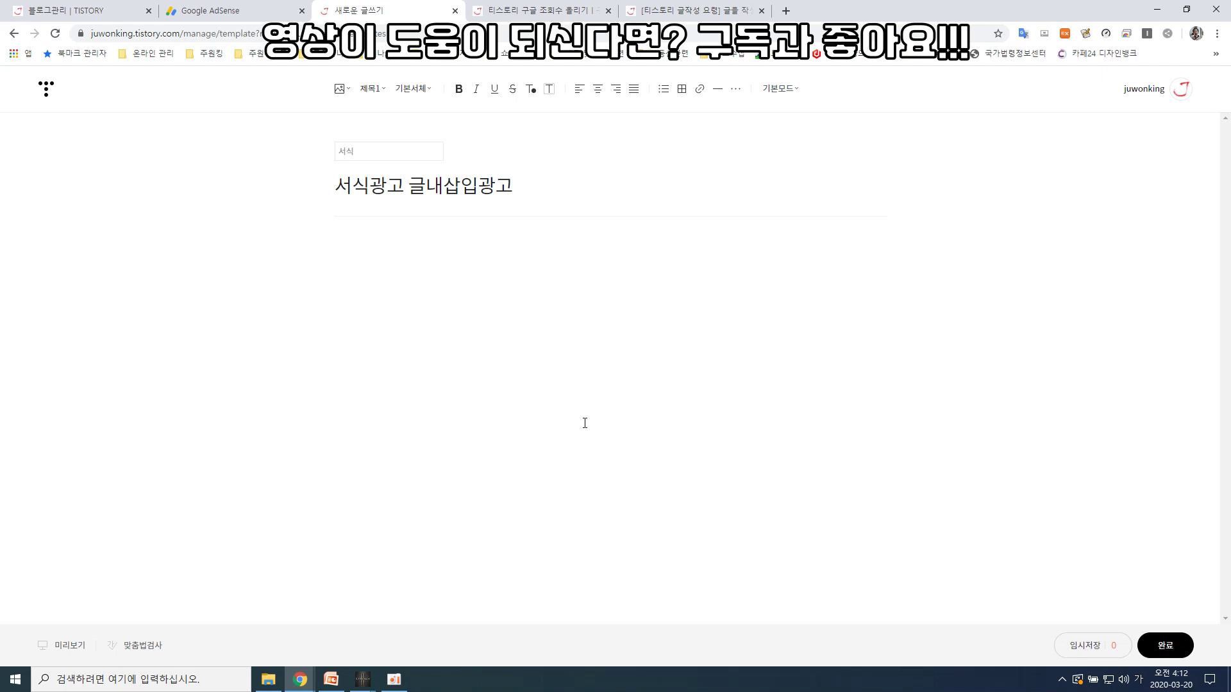
Switch the template editor to HTML mode and paste the in-article ad code into the body.
key("ctrl+v")
left_click(777, 89)
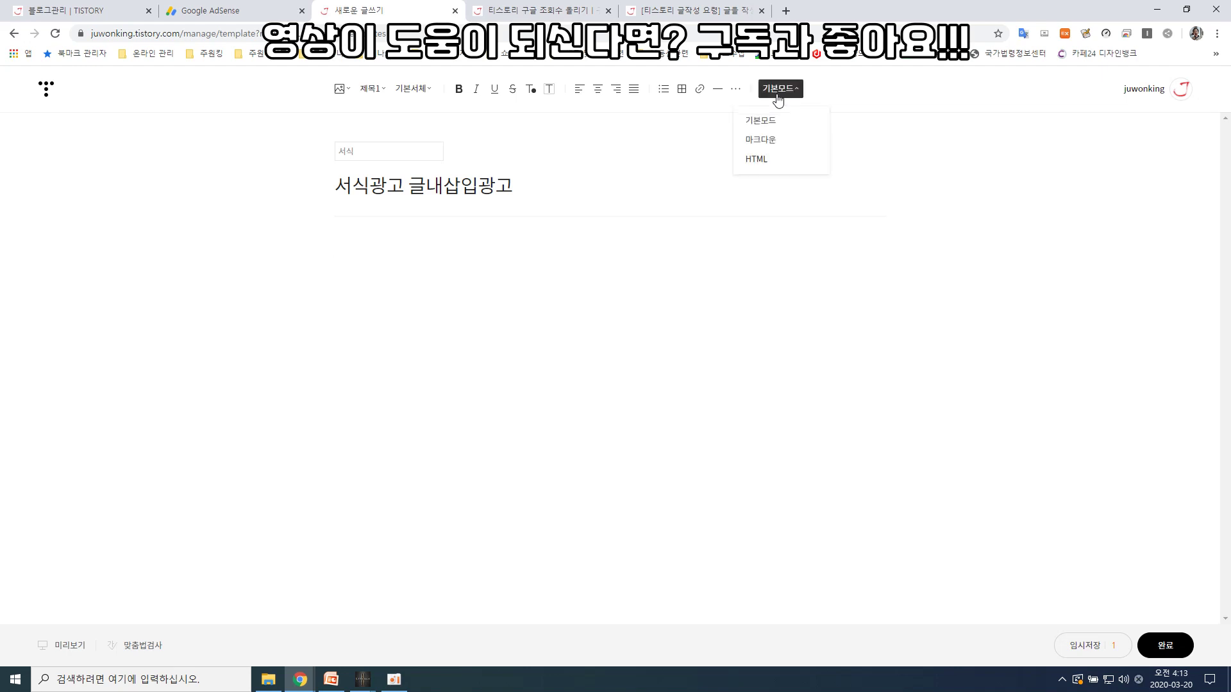
left_click(760, 164)
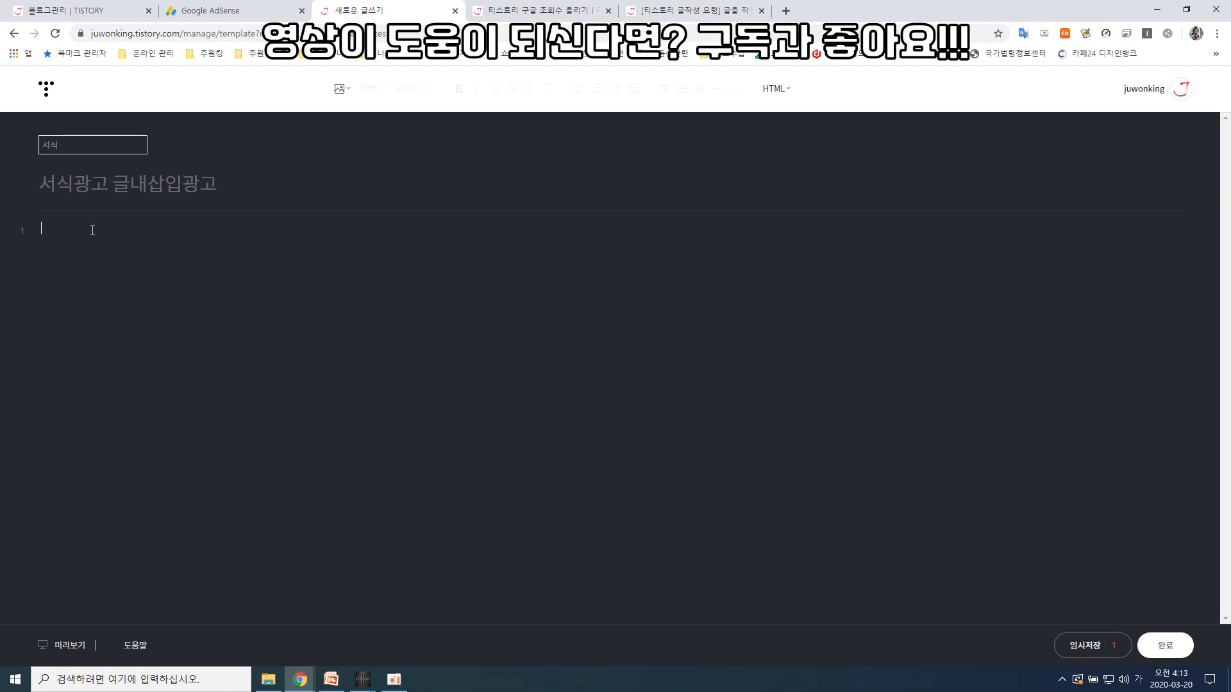
key("ctrl+v")
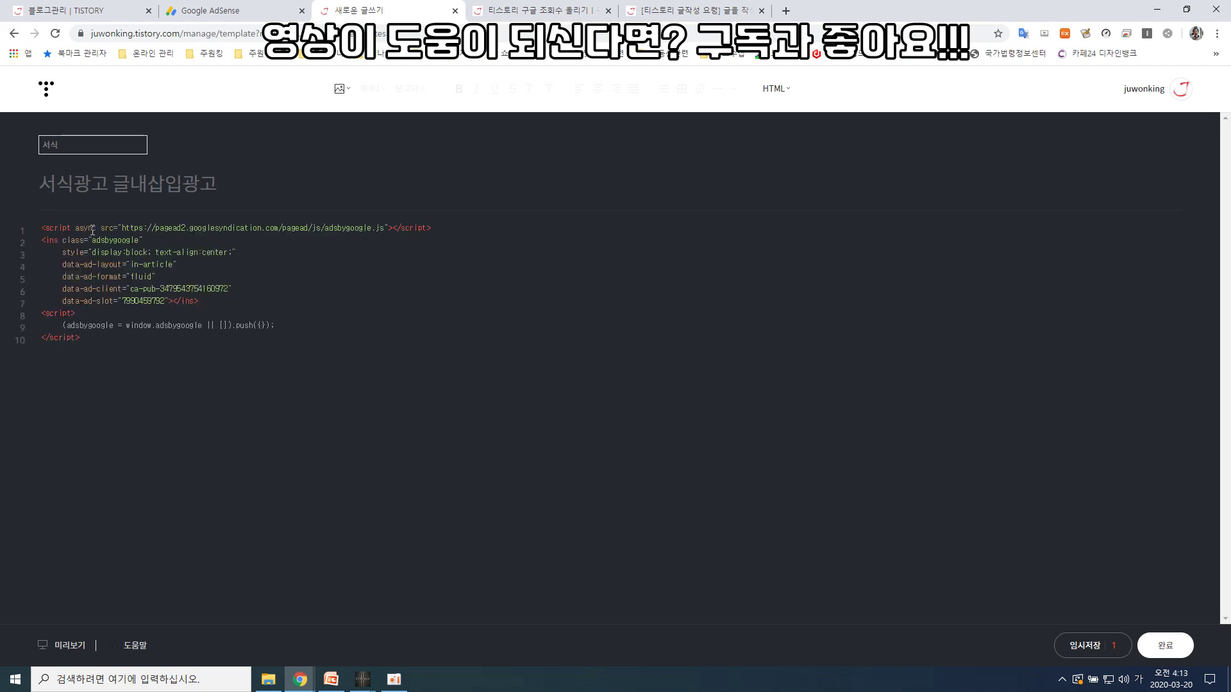
Return the template editor to basic mode (기본모드) and save the completed template.
left_click(766, 95)
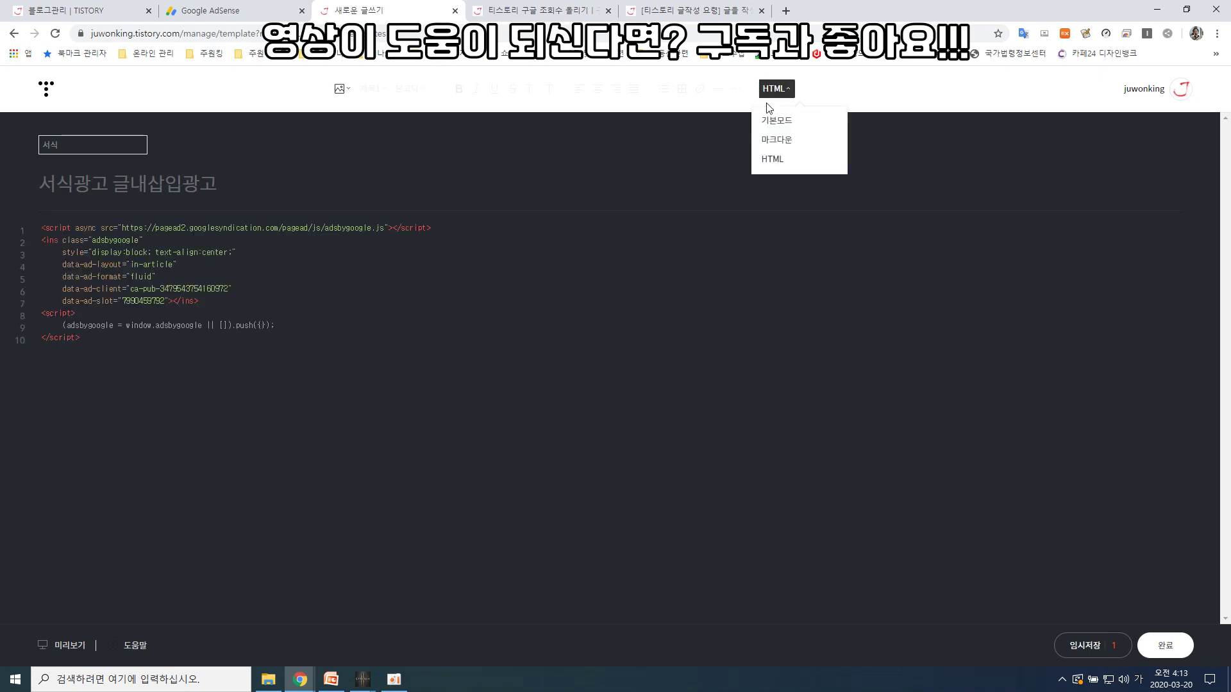
left_click(769, 124)
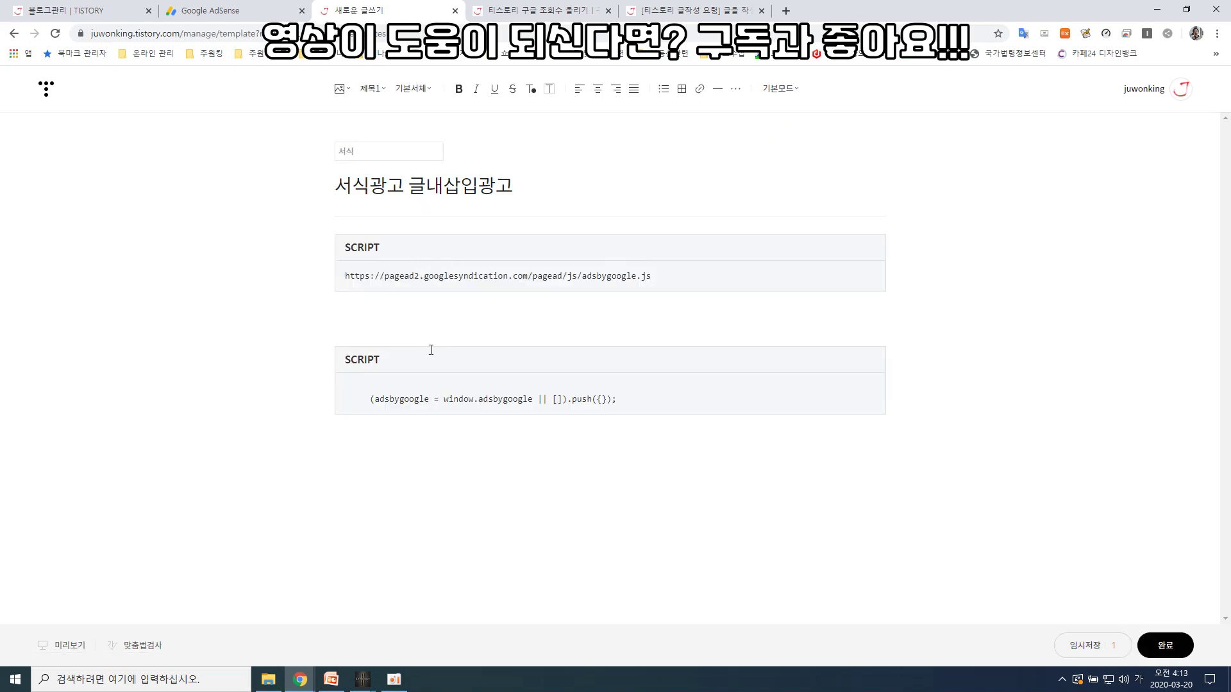
left_click(1163, 644)
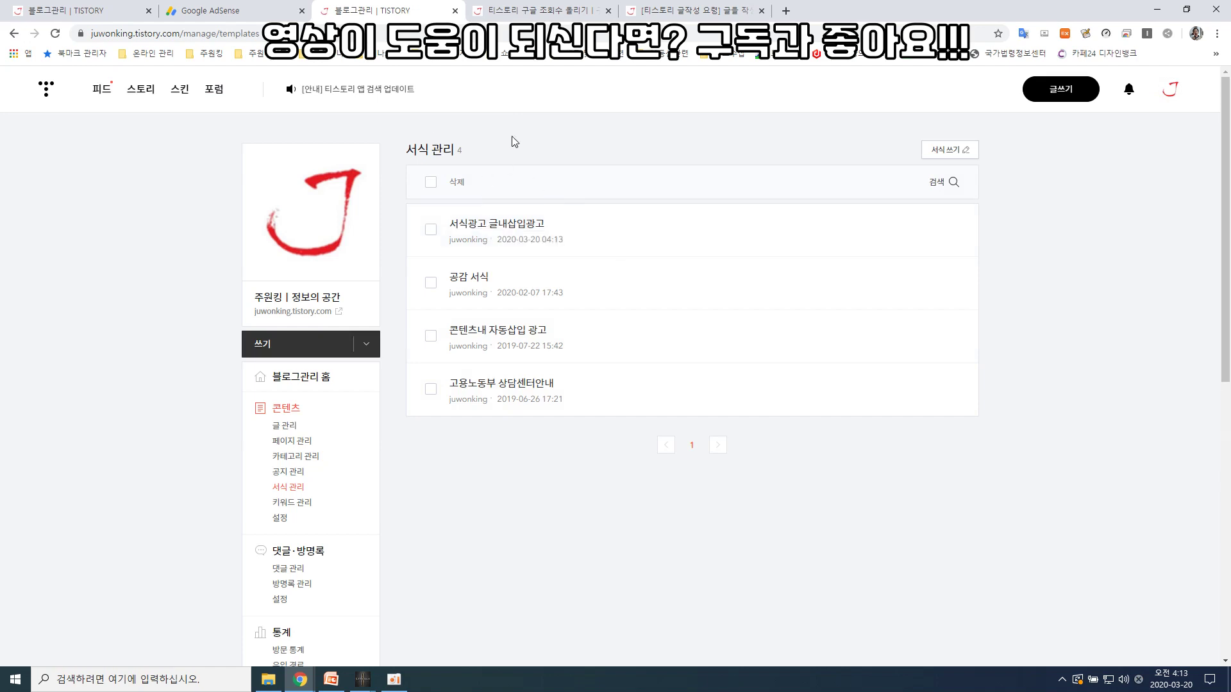
Switch to the published post on registering URLs in Google Search Console and examine where its ads are placed.
left_click(539, 13)
scroll(606, 340, "down", 5)
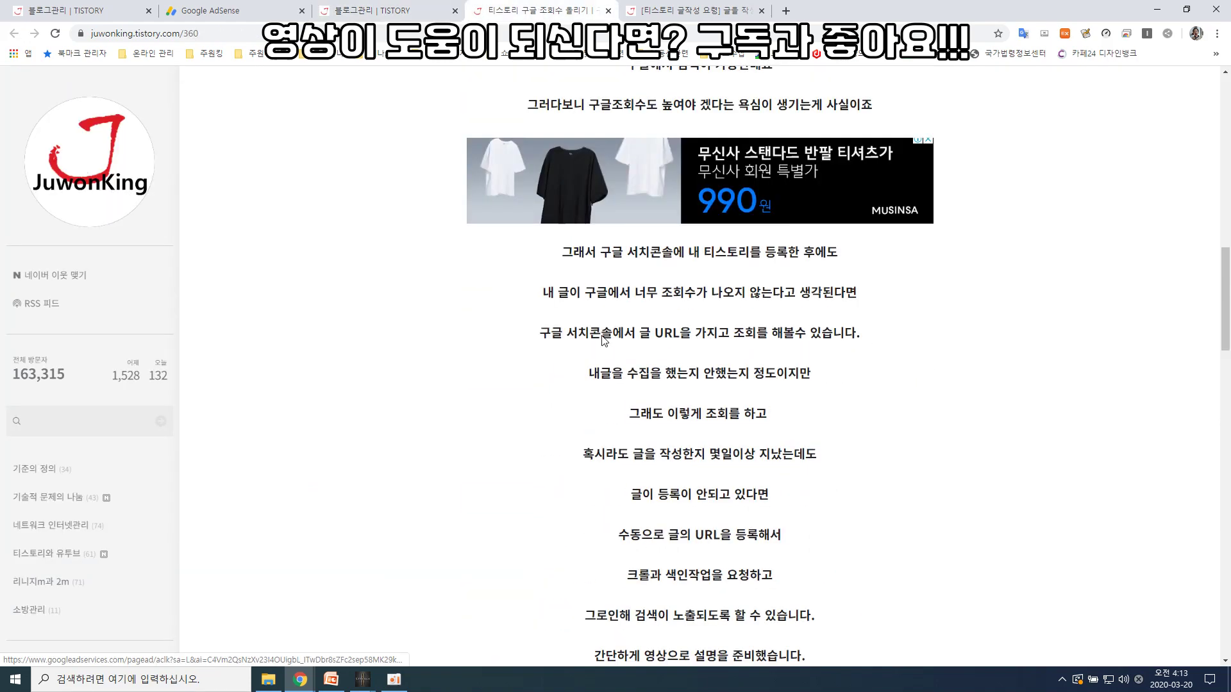
scroll(605, 340, "up", 7)
scroll(606, 340, "up", 8)
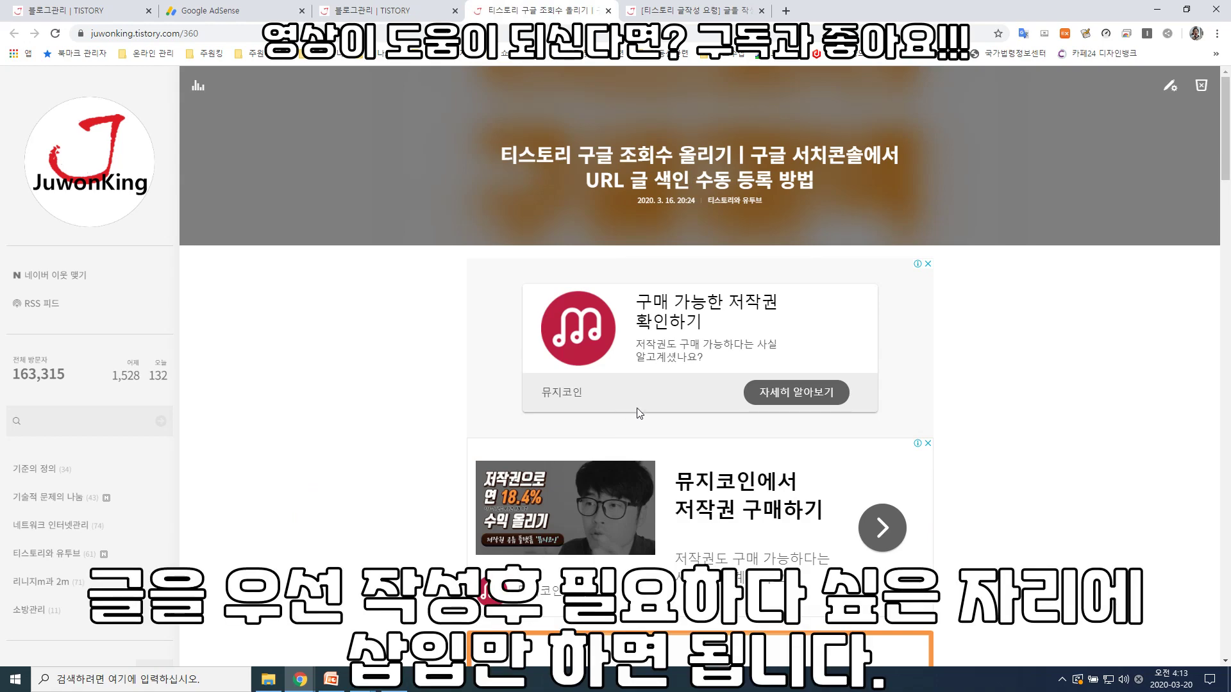
scroll(629, 420, "down", 10)
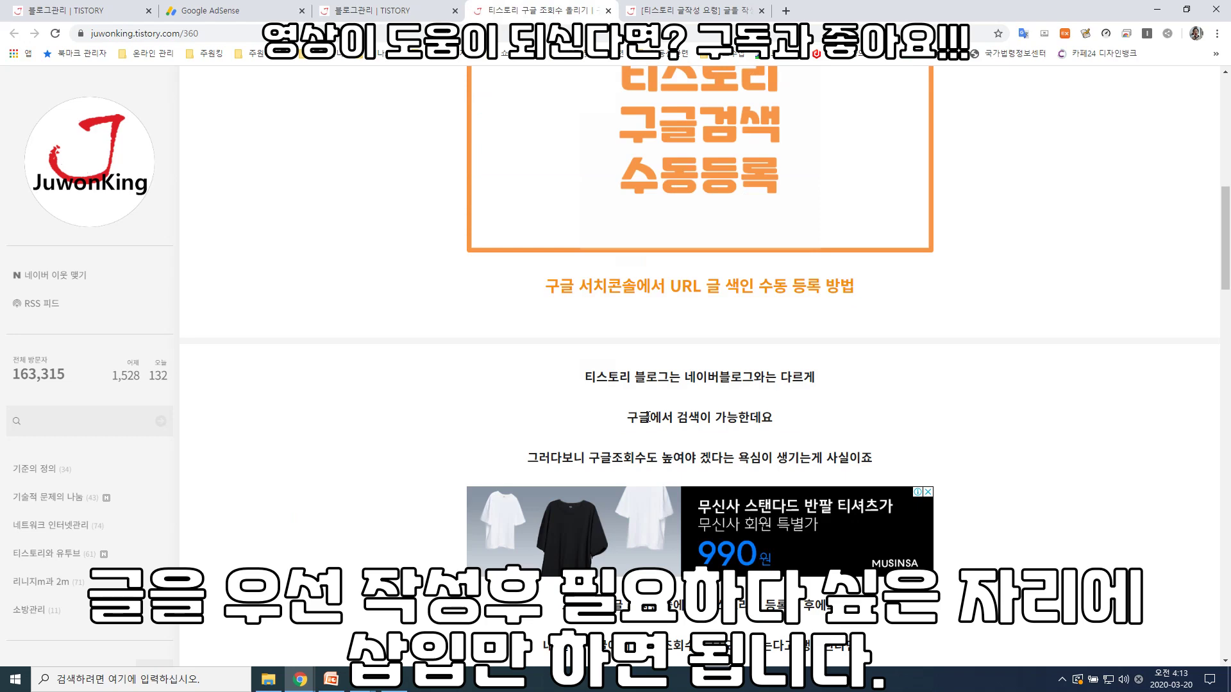
scroll(649, 417, "down", 3)
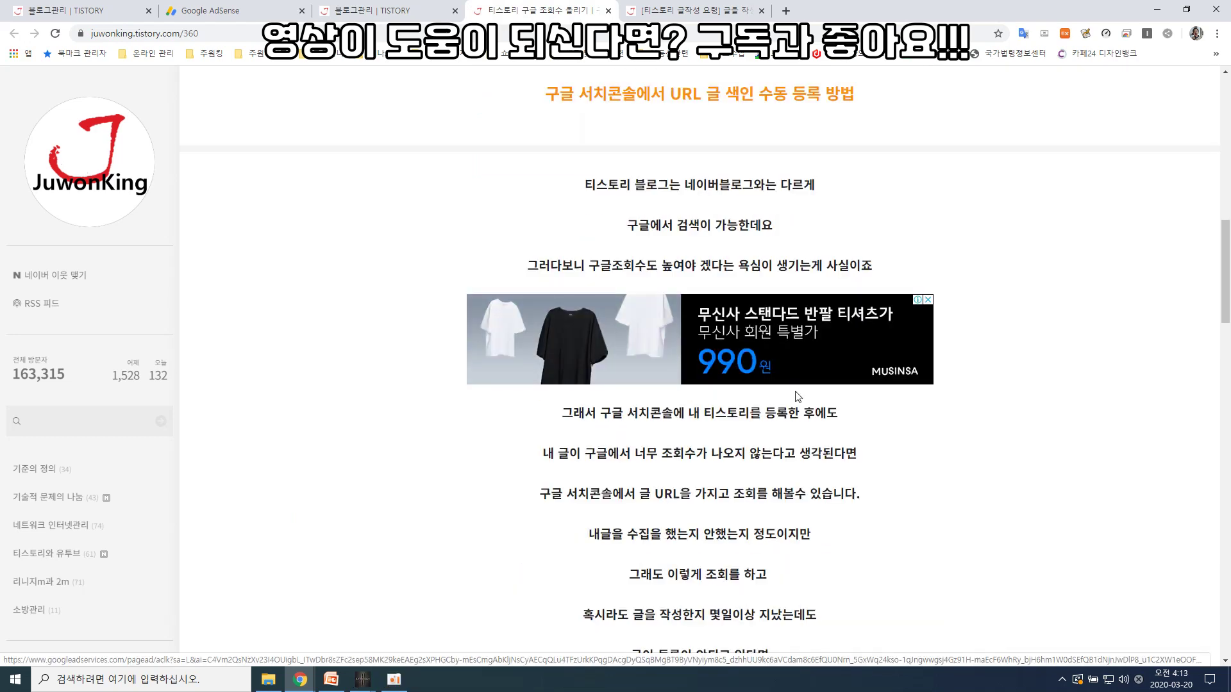
scroll(797, 396, "up", 12)
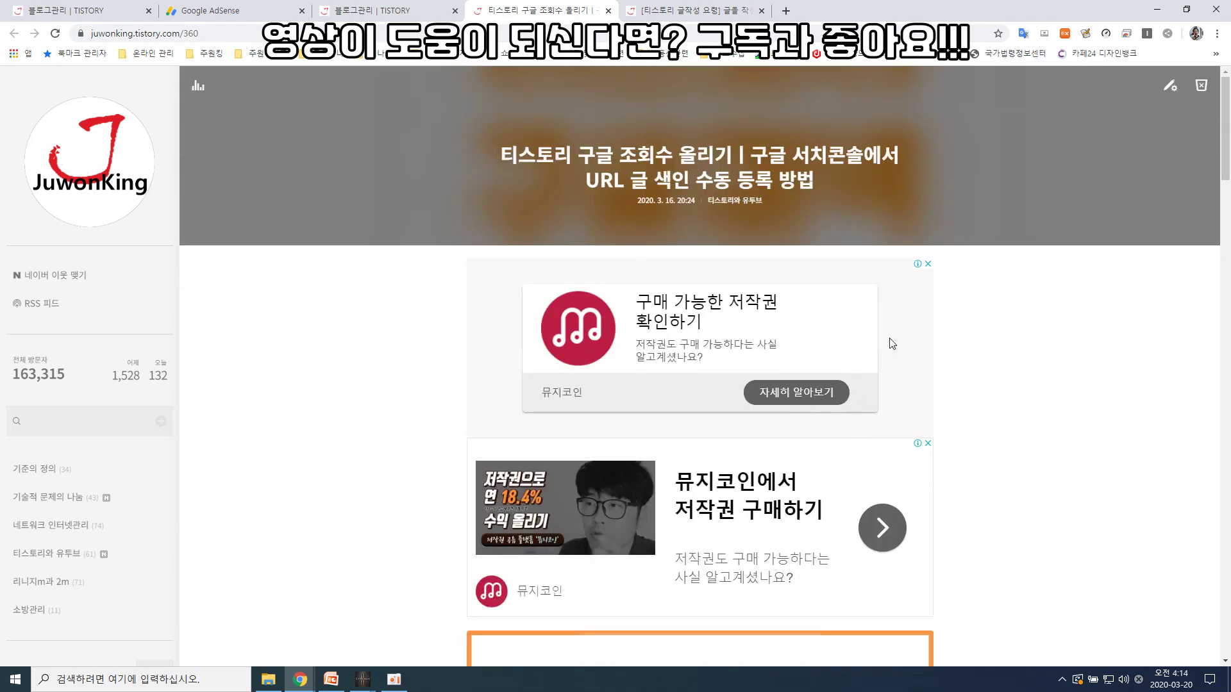
Open the post for editing and add an empty line above the paragraph 내글을 수집을 했는지 안했는지 정도이지만.
left_click(1172, 88)
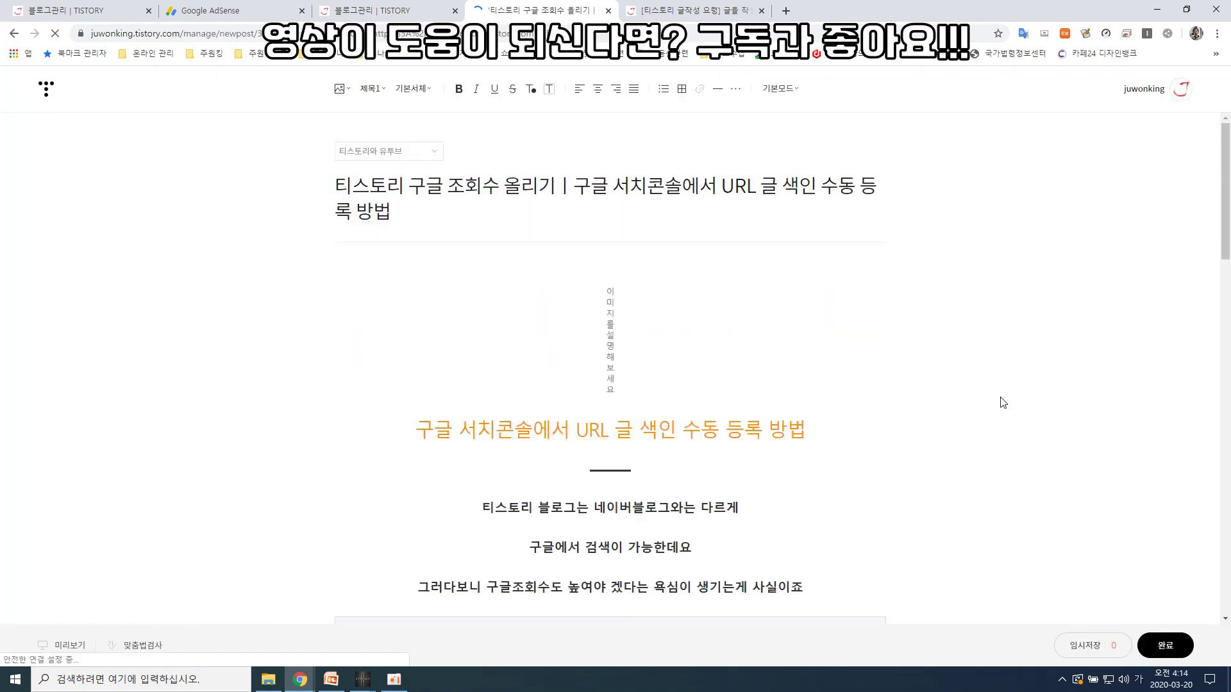
scroll(917, 446, "down", 6)
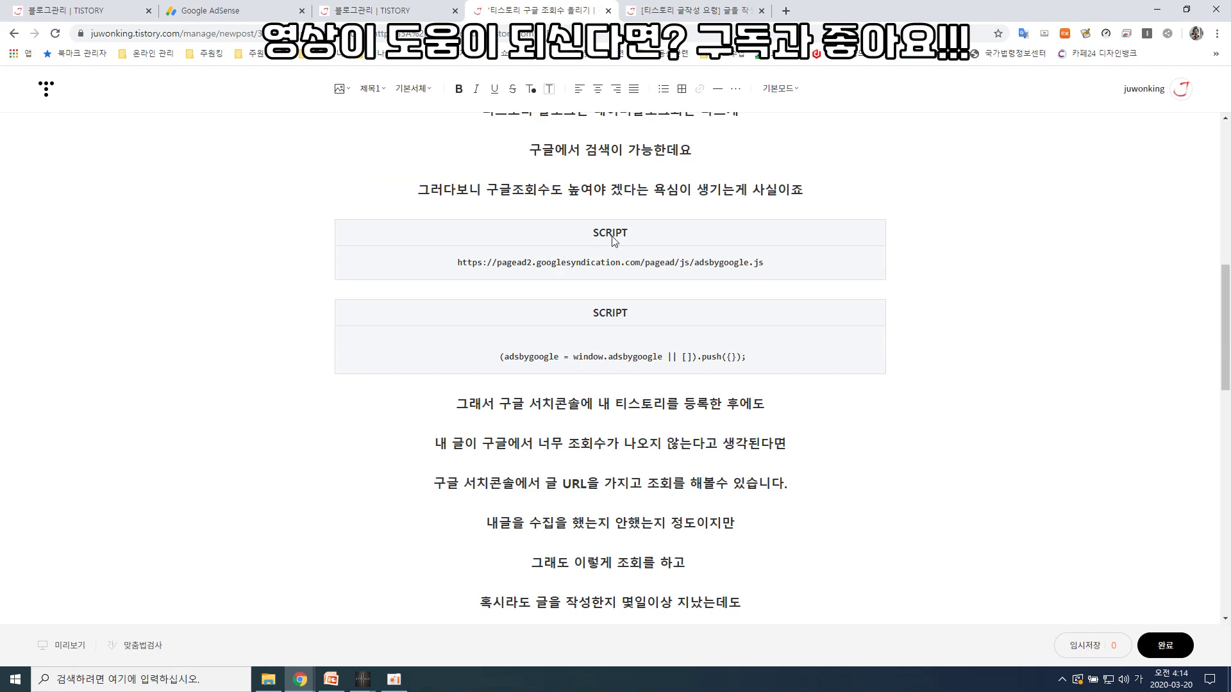
scroll(765, 466, "down", 2)
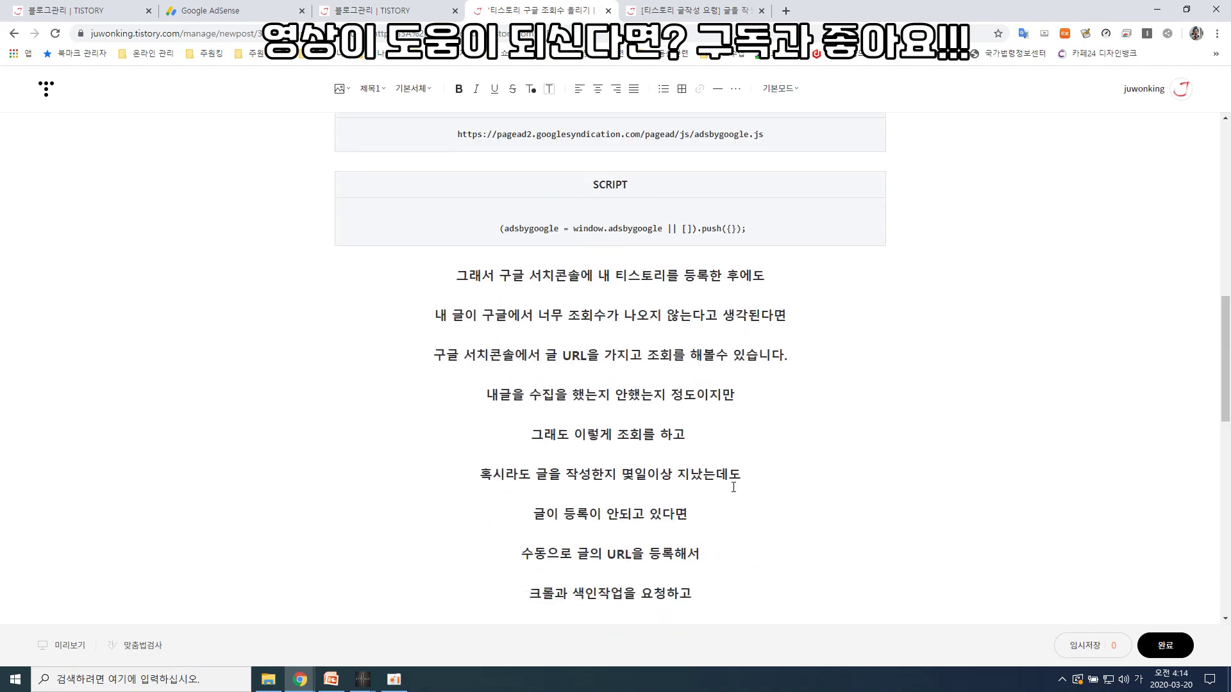
scroll(765, 467, "down", 1)
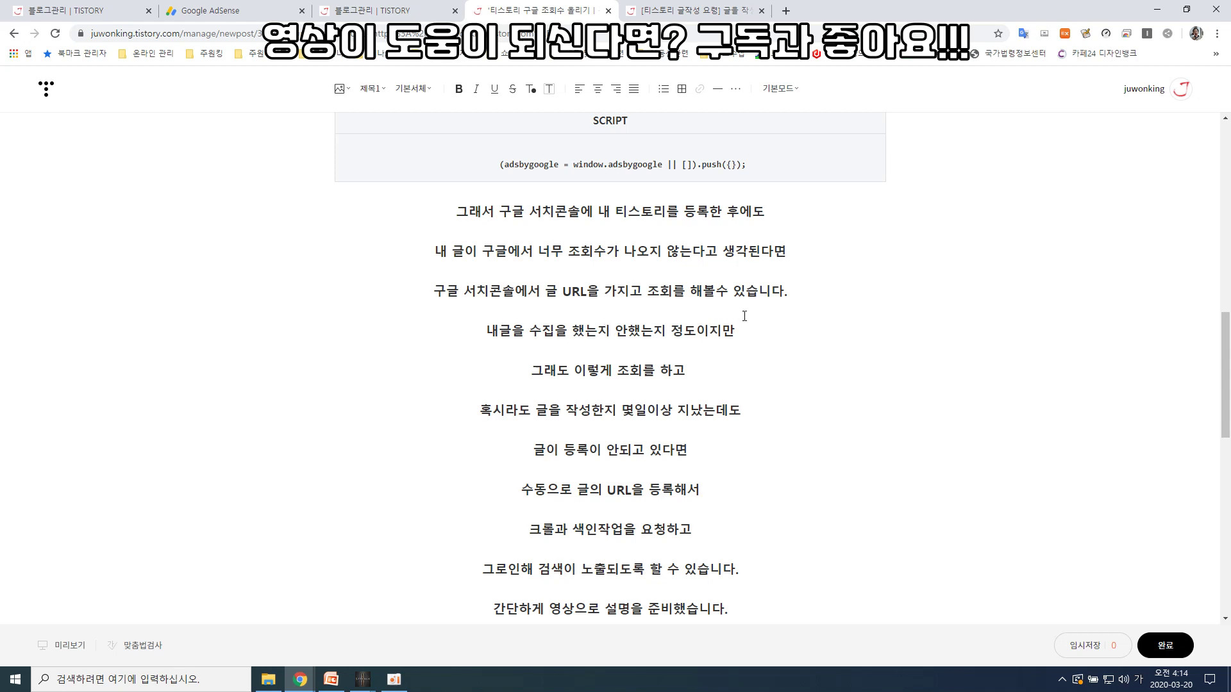
left_click(466, 336)
key("Return")
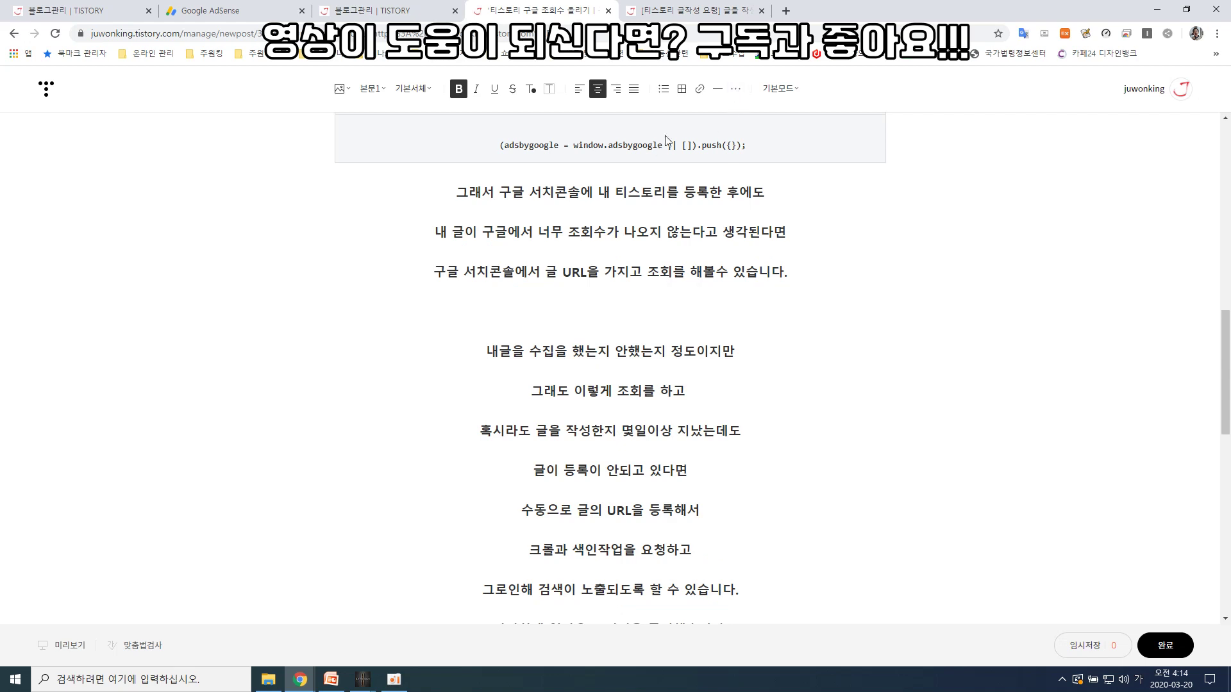
Insert the saved template 서식광고 글내삽입광고 at the empty line in the post.
left_click(737, 95)
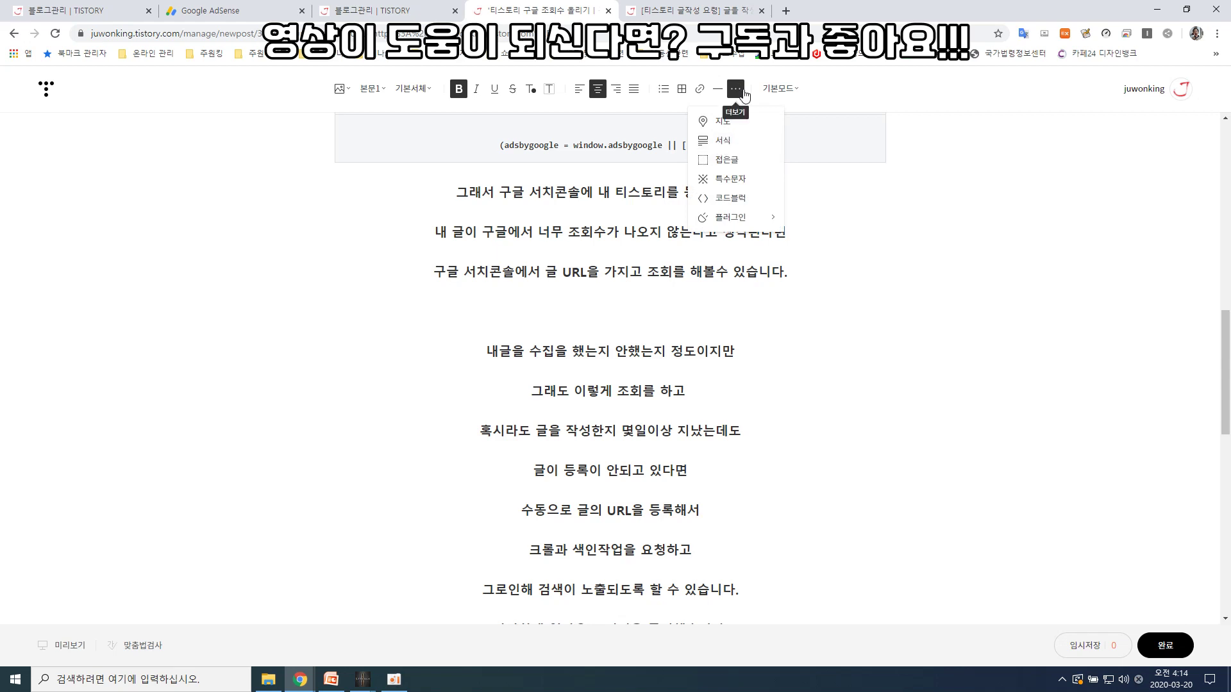
left_click(743, 146)
mouse_move(489, 338)
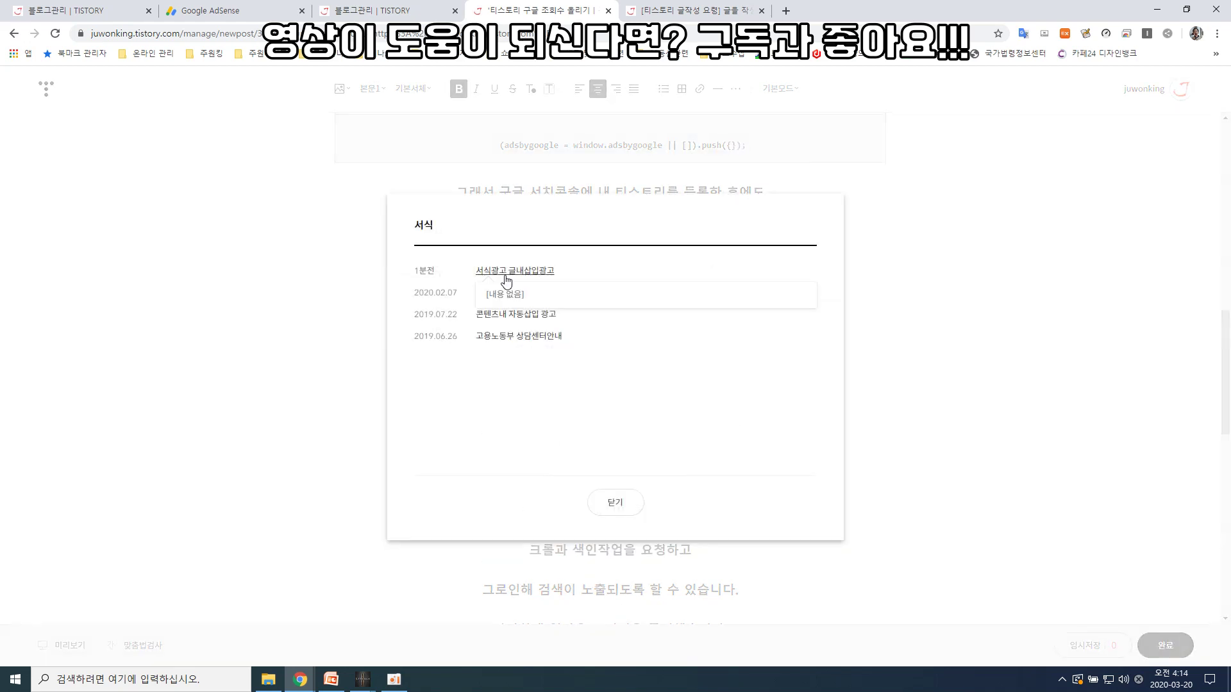
mouse_move(482, 275)
left_click(531, 272)
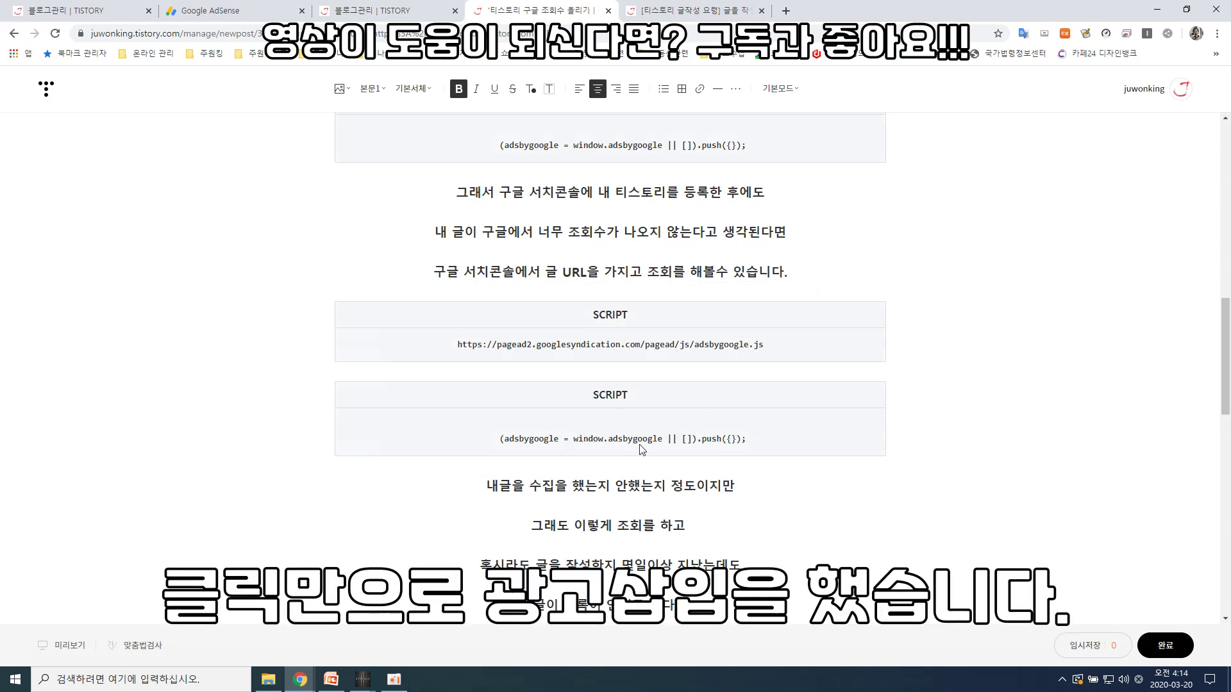
Keep the editor in 기본모드, publish the edited post and check the inserted ad in its body.
left_click(783, 94)
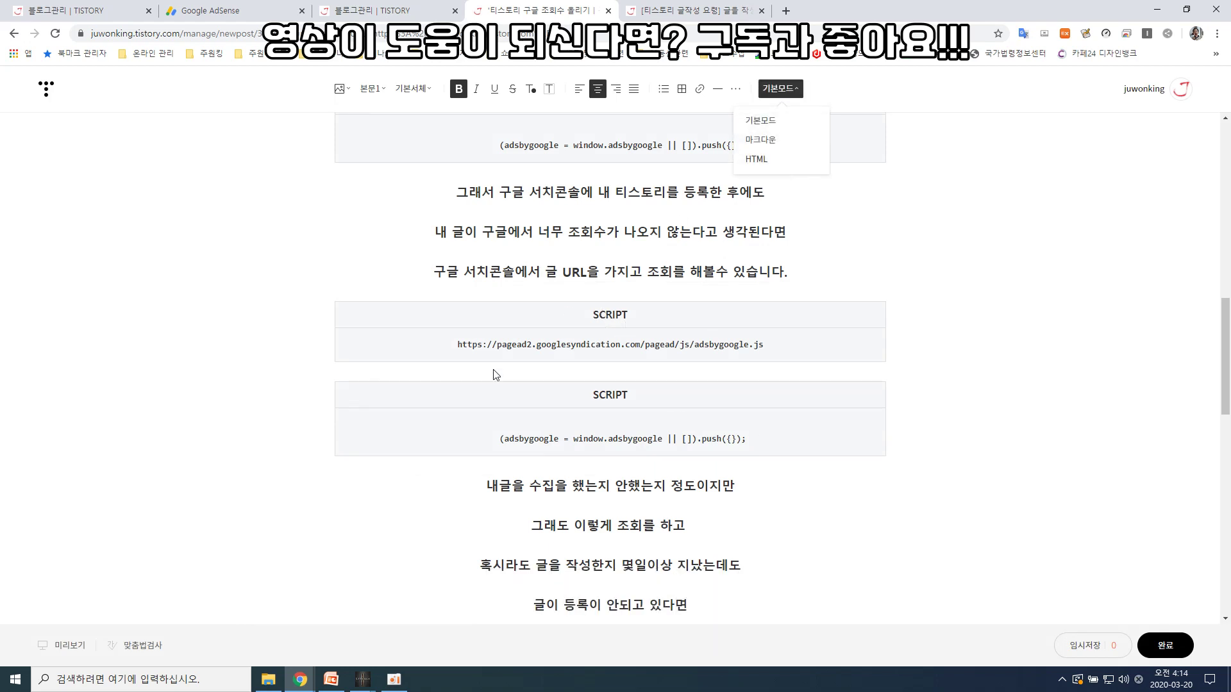
left_click(773, 124)
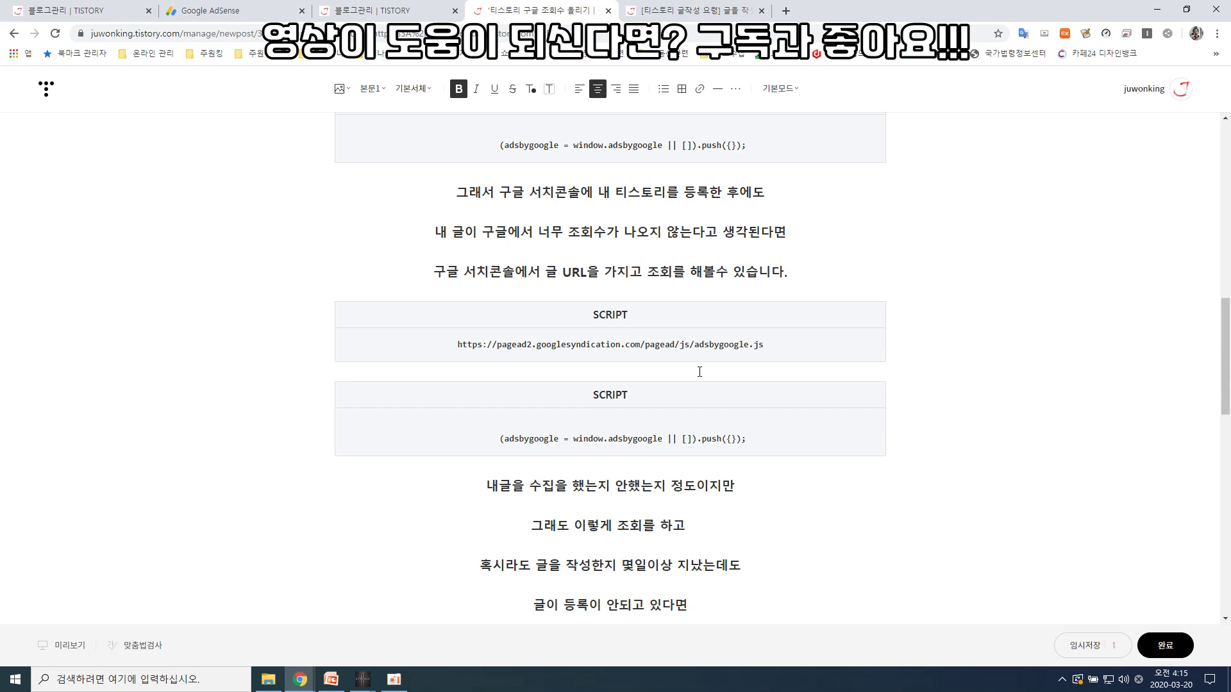
left_click(1153, 644)
left_click(683, 628)
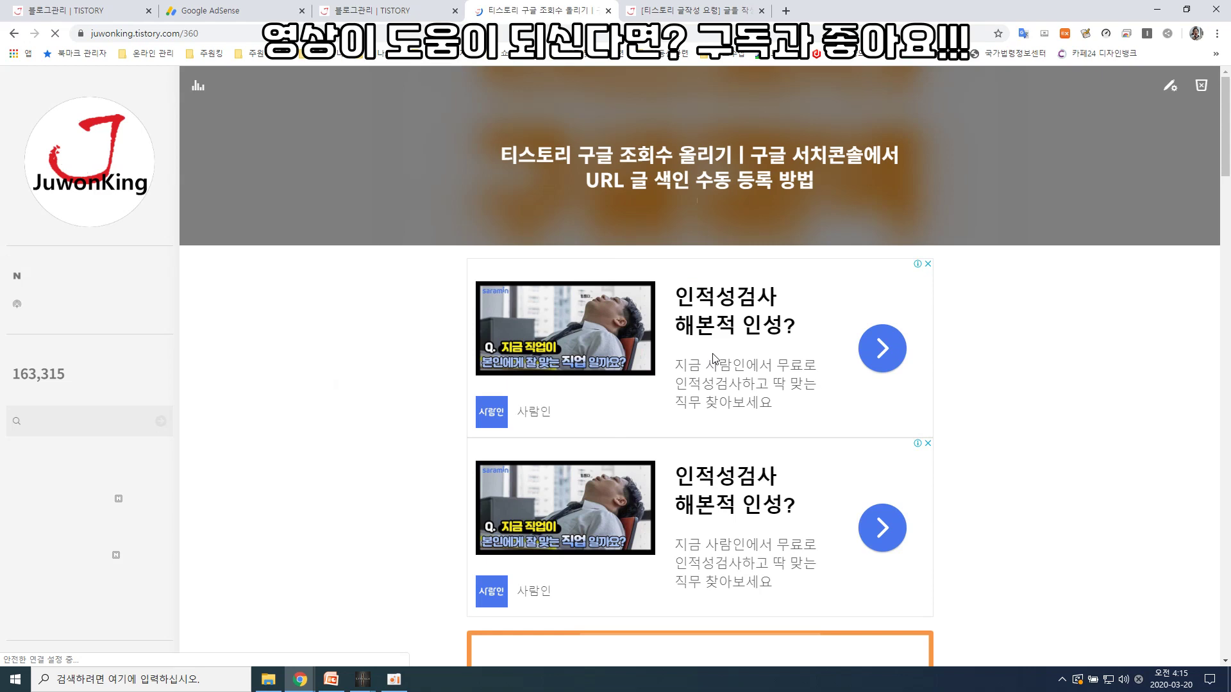
scroll(714, 358, "down", 8)
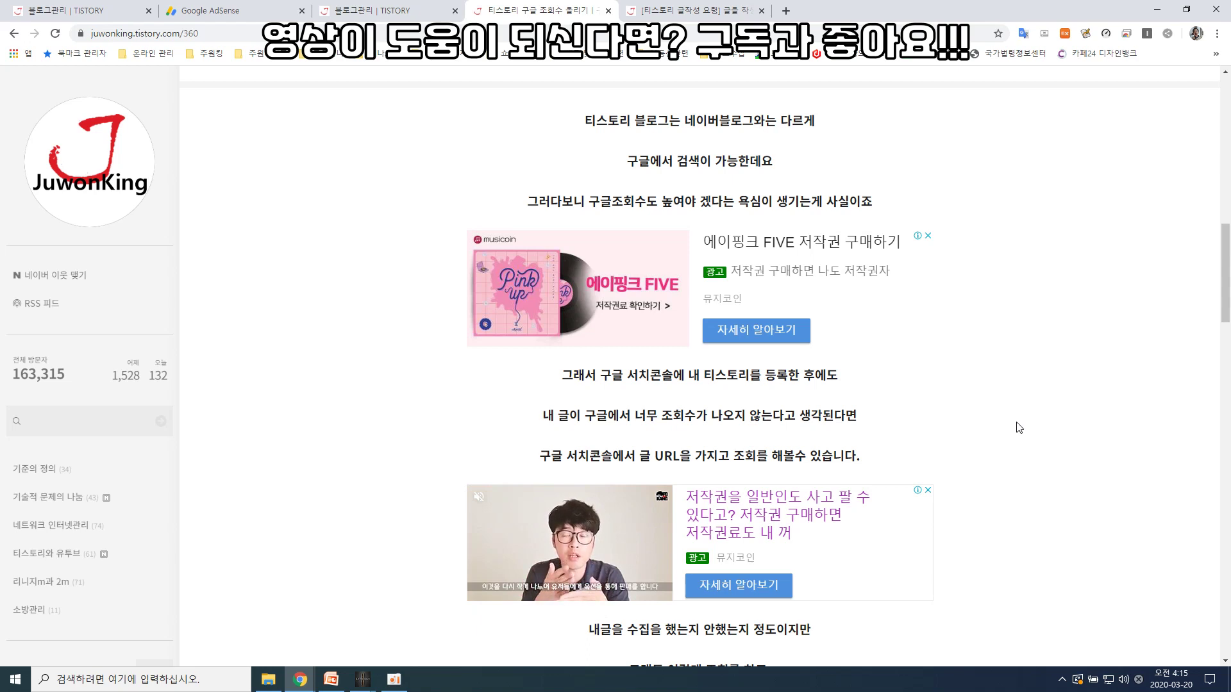
Switch to Google AdSense and finish the in-article ad unit setup.
left_click(211, 10)
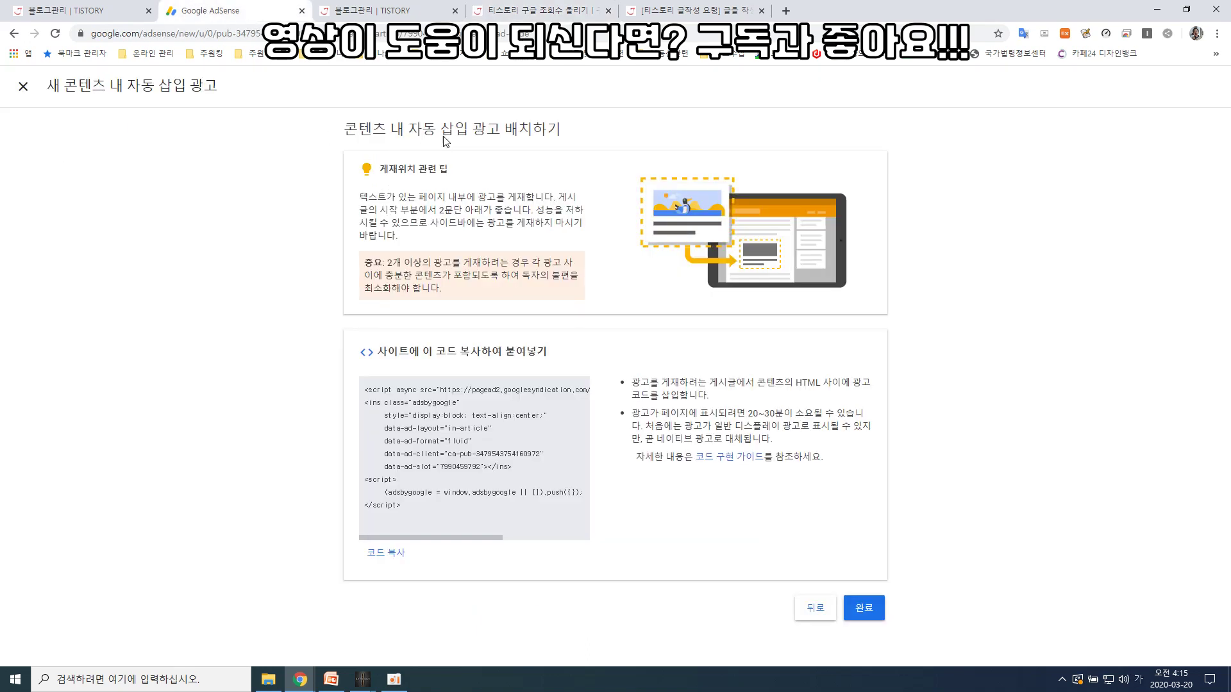
left_click(872, 620)
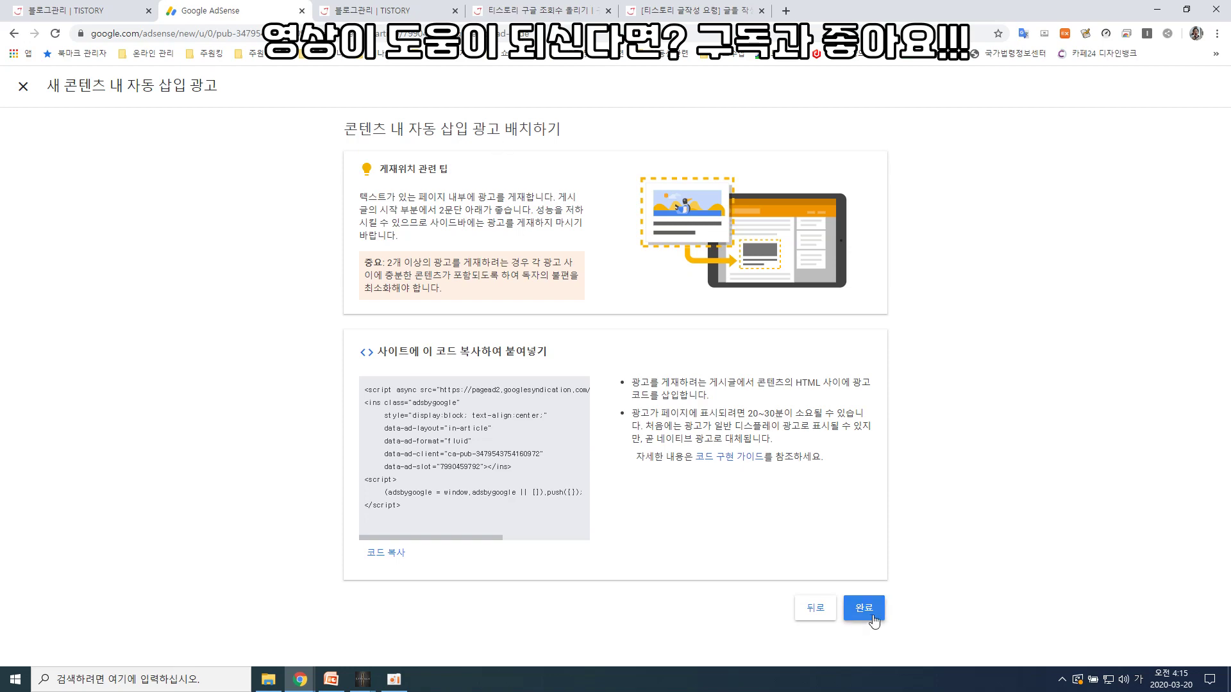
Return to the published post and examine the ads from its body down to the related content section.
left_click(558, 14)
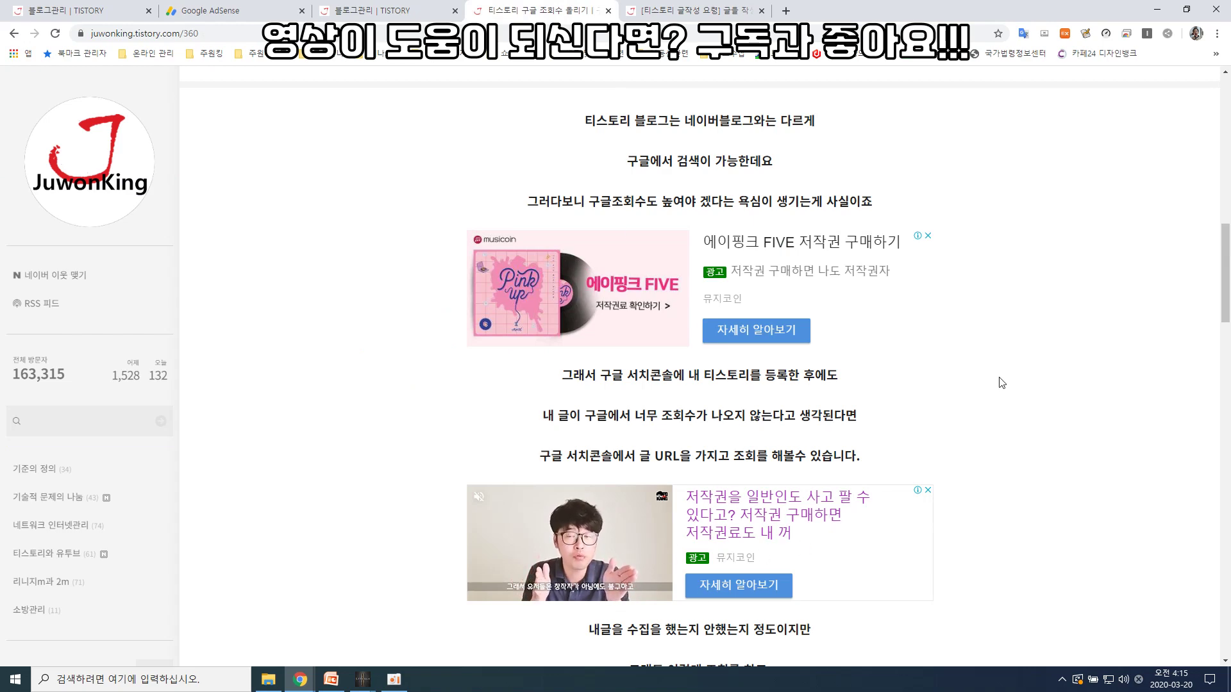
scroll(1017, 386, "down", 5)
scroll(1016, 387, "down", 5)
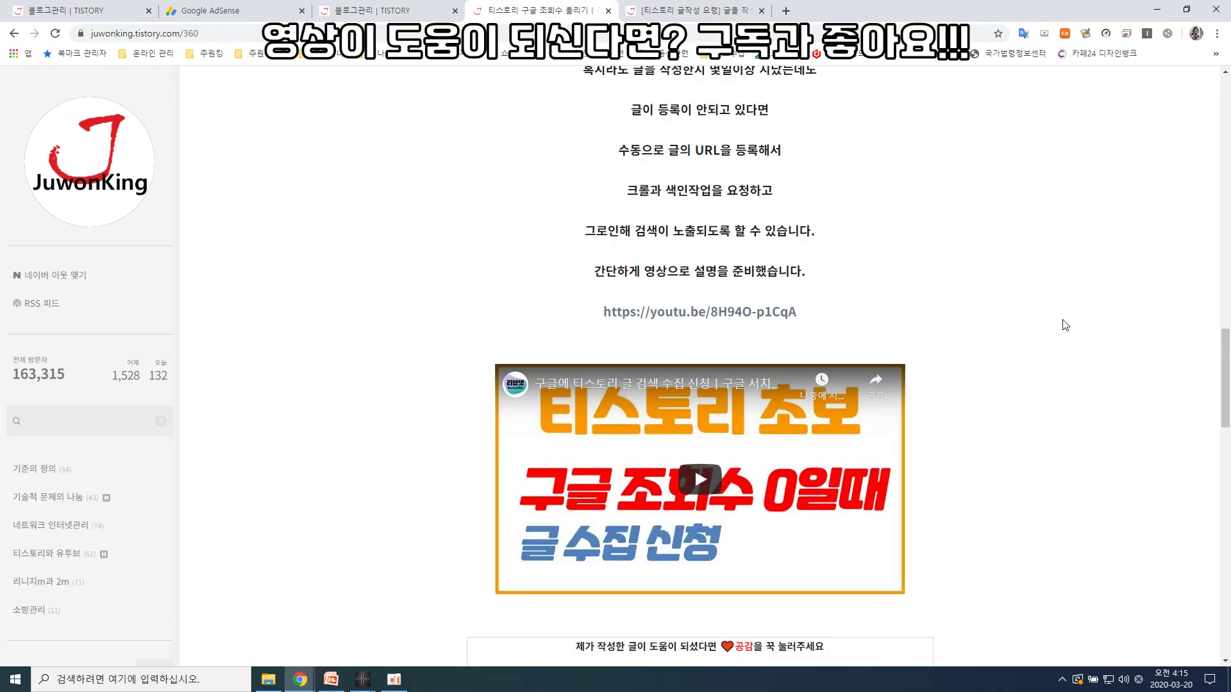
scroll(1065, 325, "down", 3)
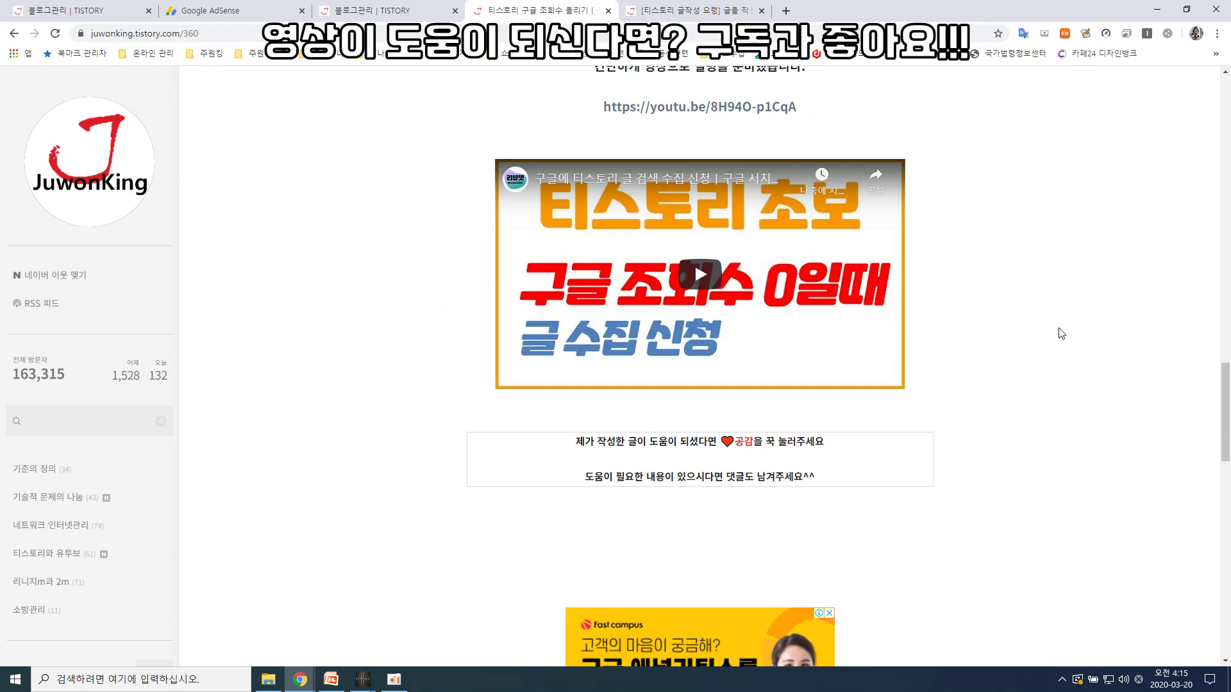
scroll(1061, 333, "down", 7)
scroll(960, 412, "down", 4)
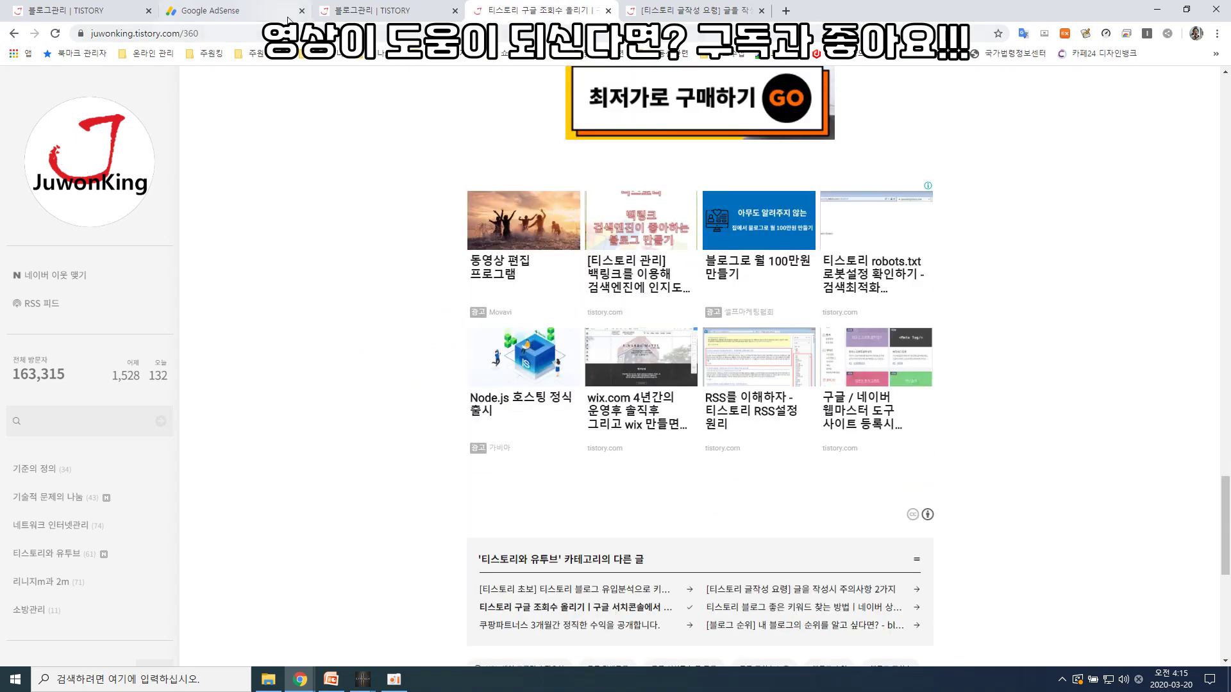
Review the AdSense ad unit overview, the saved template list and the ads in both published posts, closing the pop-up advertisement.
left_click(224, 11)
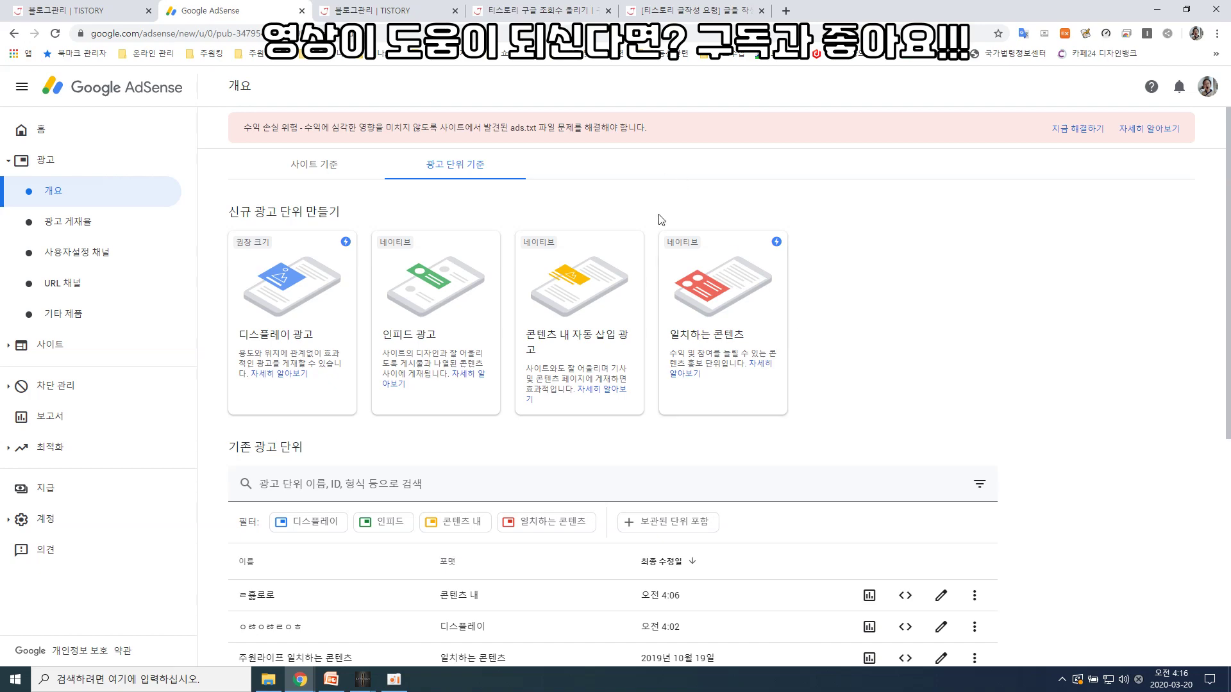
scroll(720, 376, "down", 1)
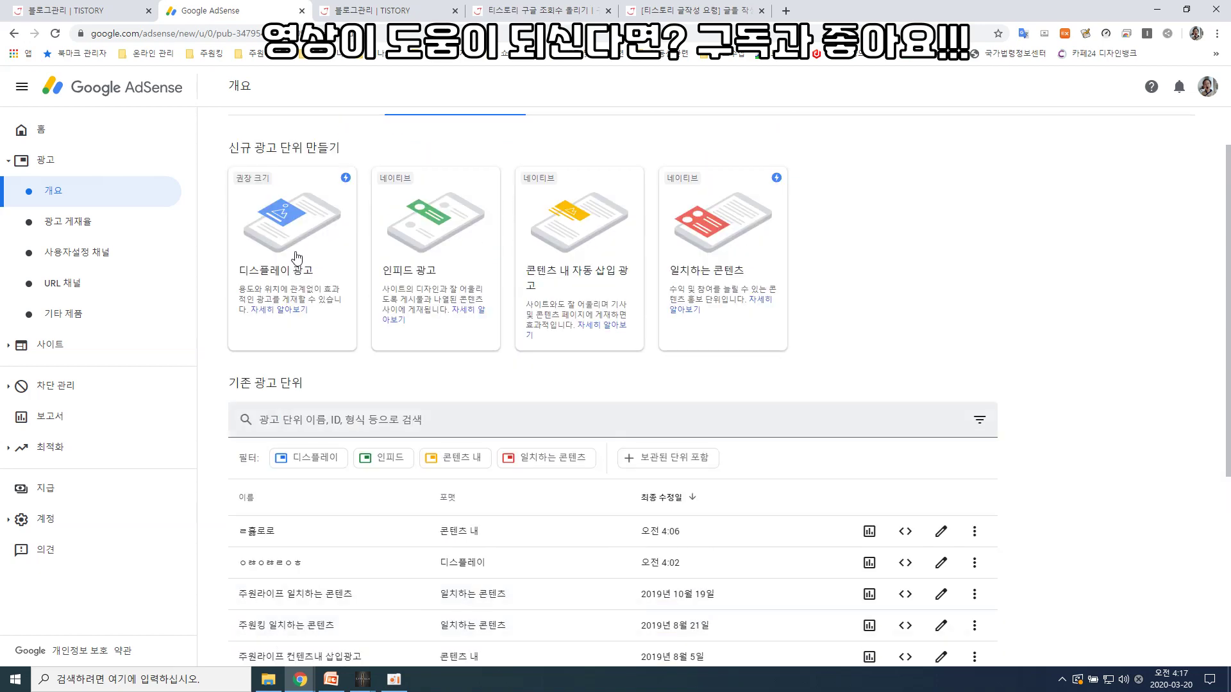
left_click(401, 10)
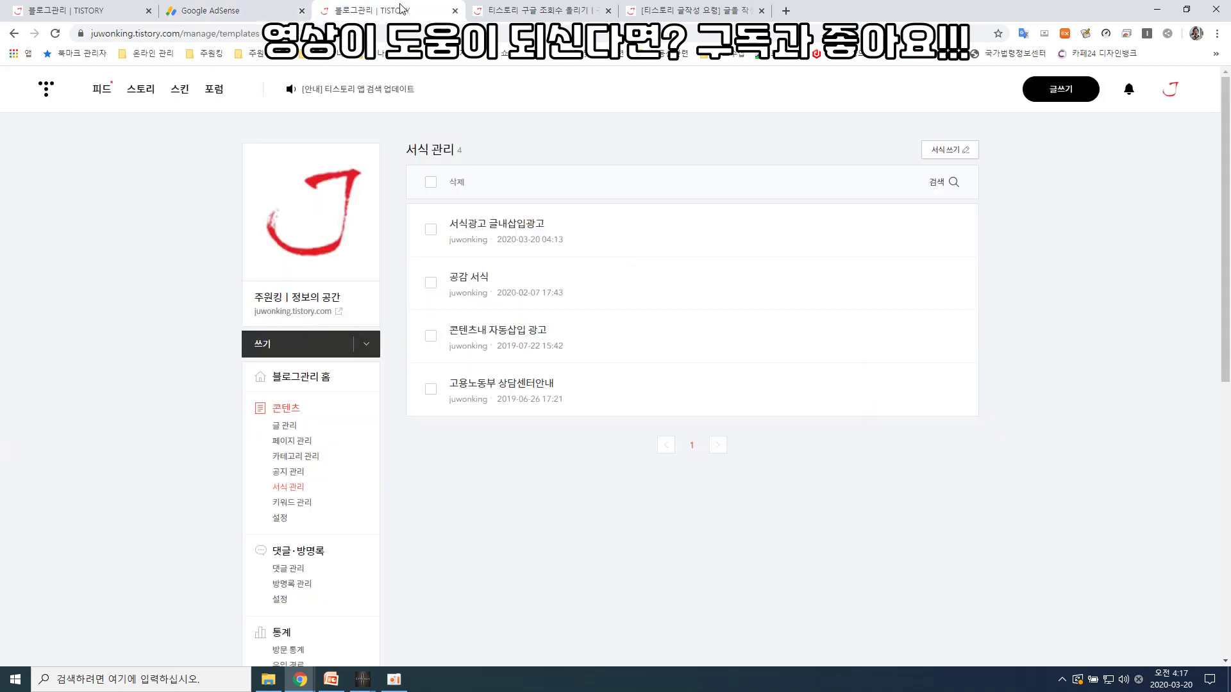
left_click(549, 16)
scroll(560, 227, "up", 15)
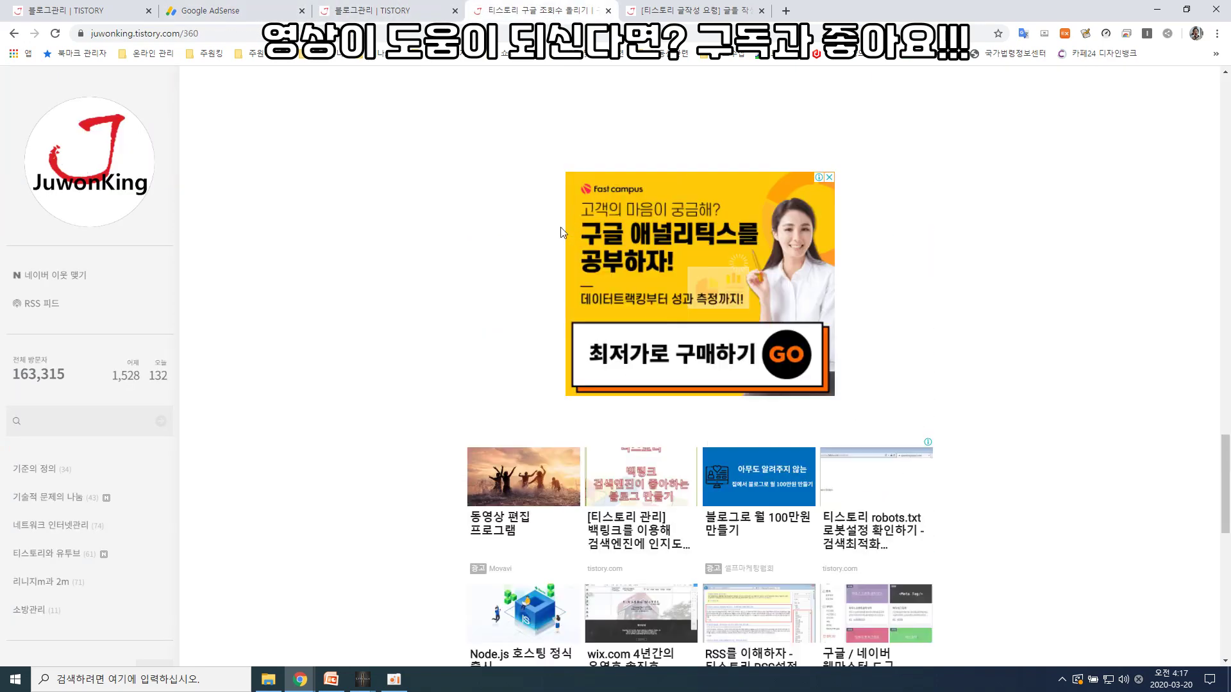
scroll(590, 291, "up", 15)
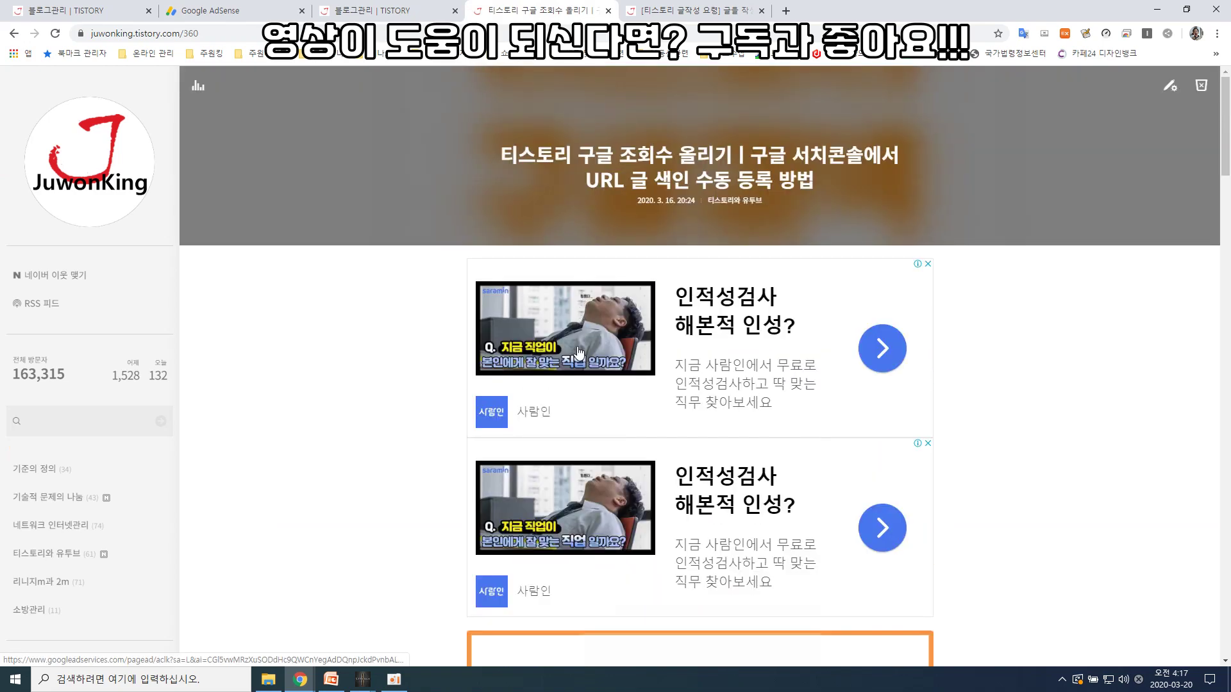
left_click(664, 18)
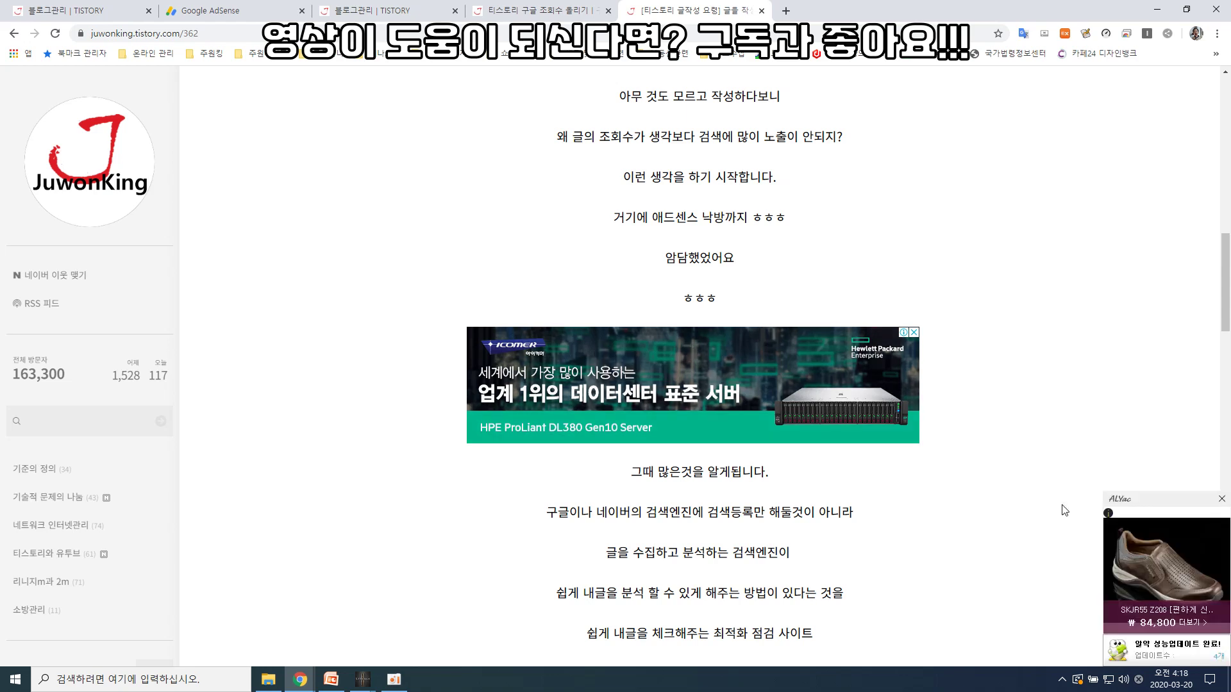
left_click(1222, 500)
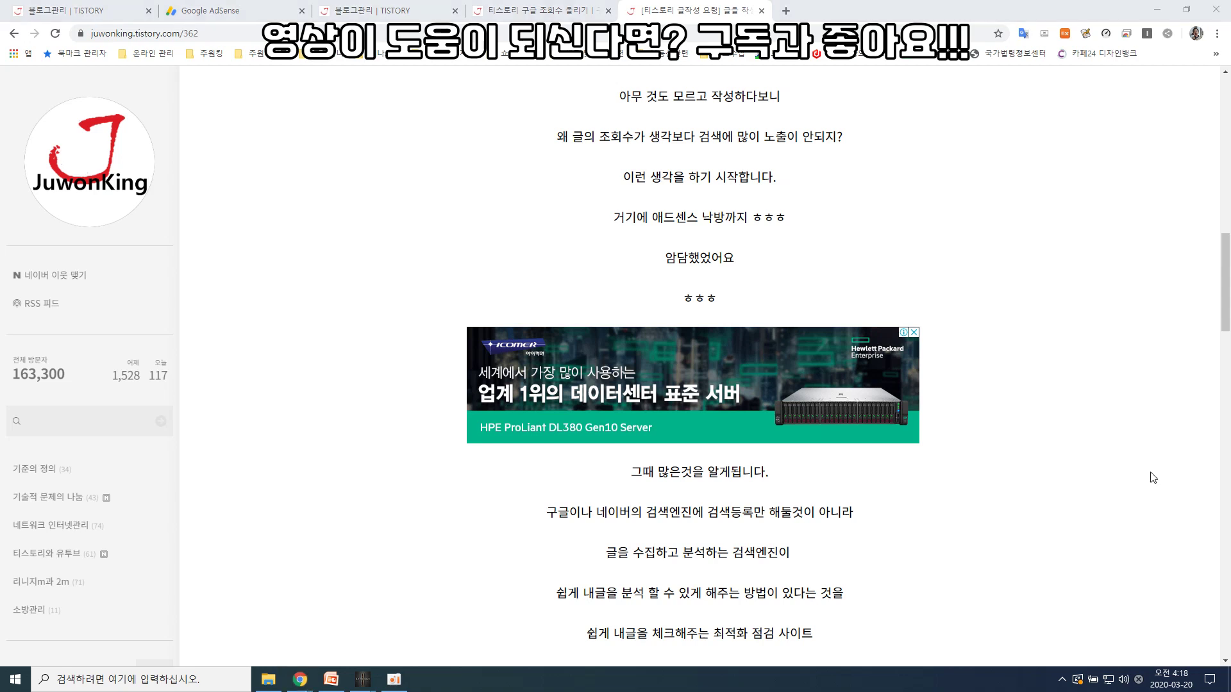